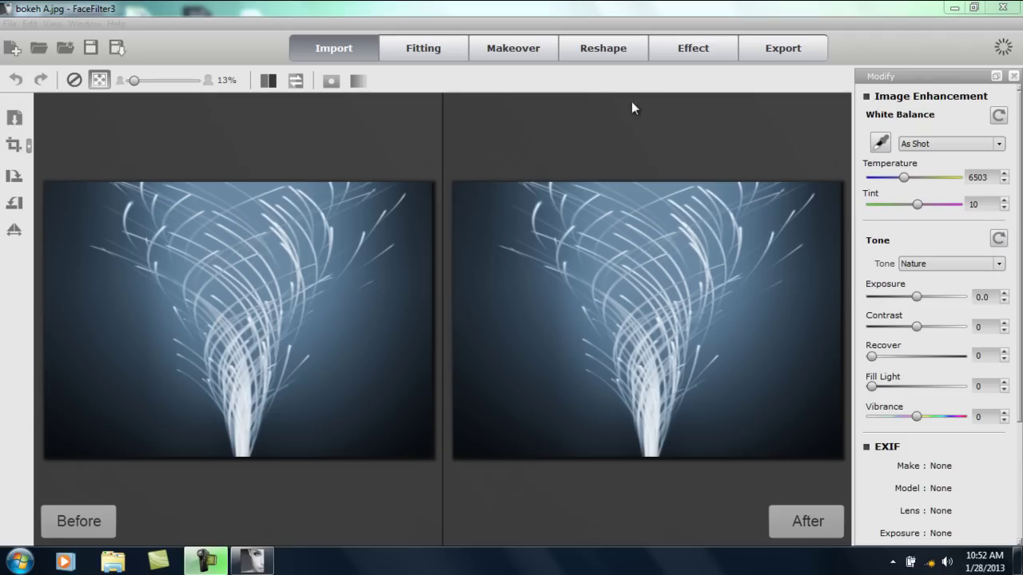
# Bring bokeh A.jpg into the Effect stage so the Lens Filter options and templates appear
pyautogui.click(696, 48)
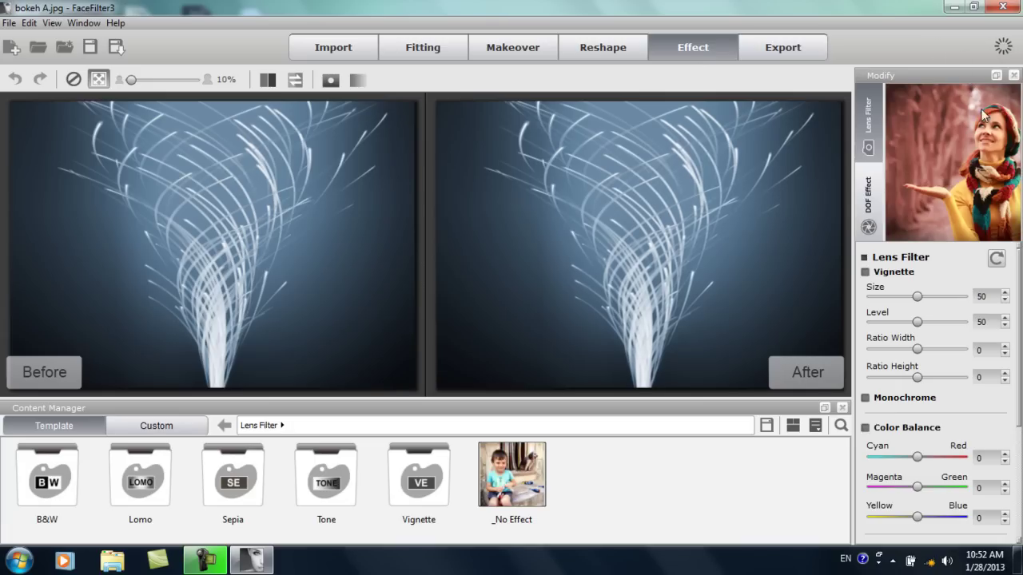
# Open the DOF Effect settings, accept its guide, and close Mask Tools without masking
pyautogui.click(873, 203)
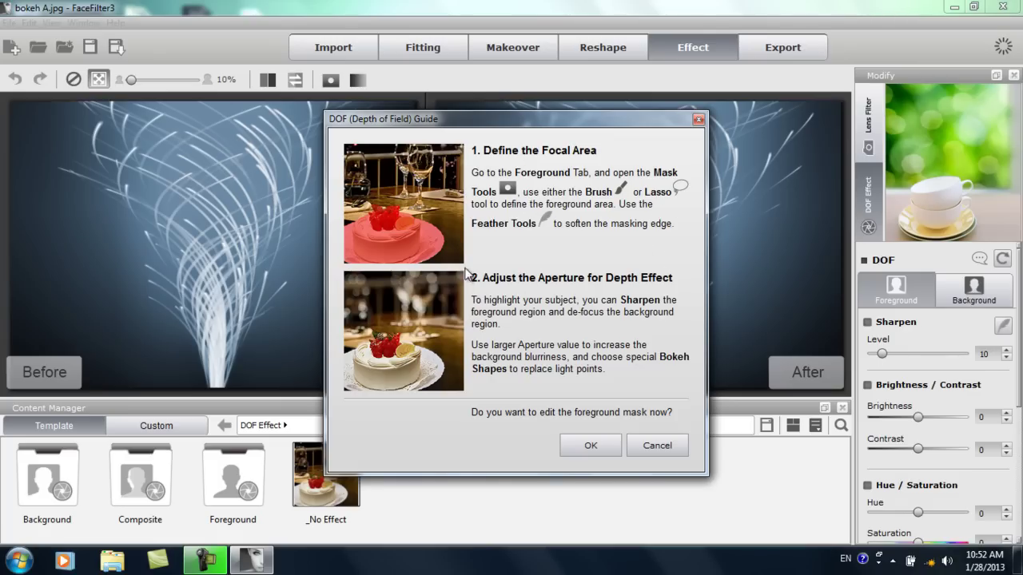
pyautogui.click(607, 445)
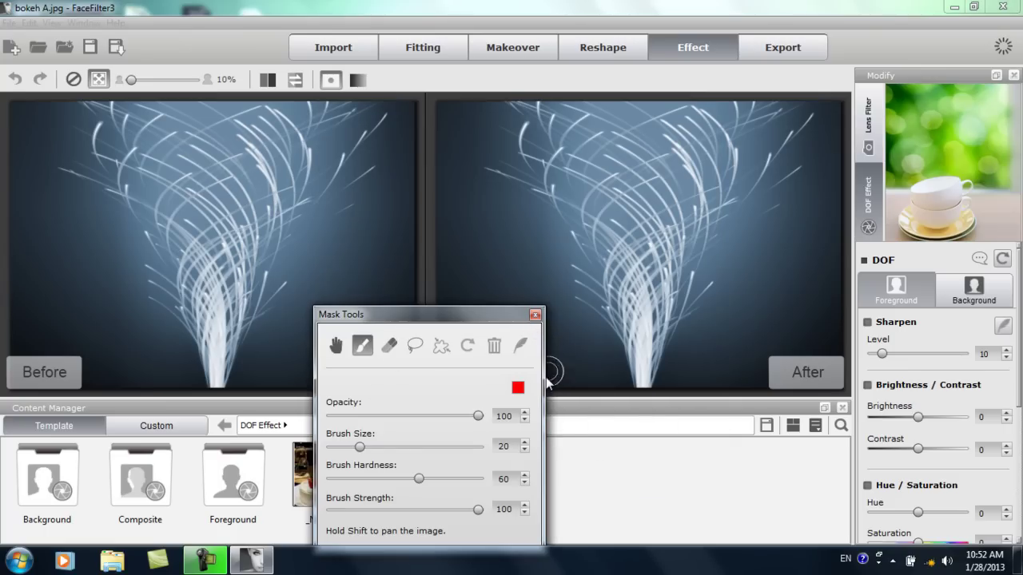
pyautogui.click(536, 316)
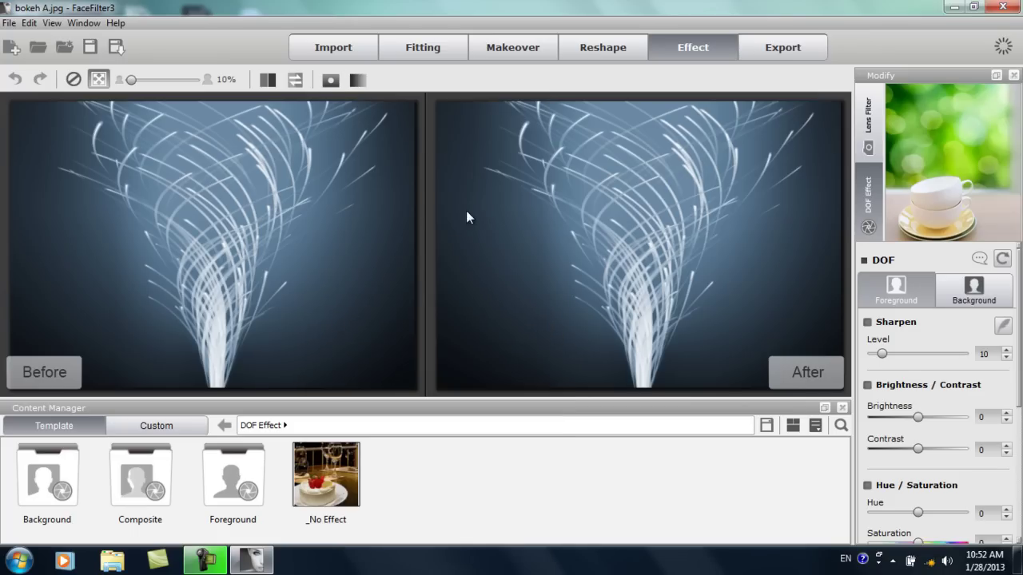
# Apply the 06 Bokeh Heart template from the Background DOF templates
pyautogui.doubleClick(59, 474)
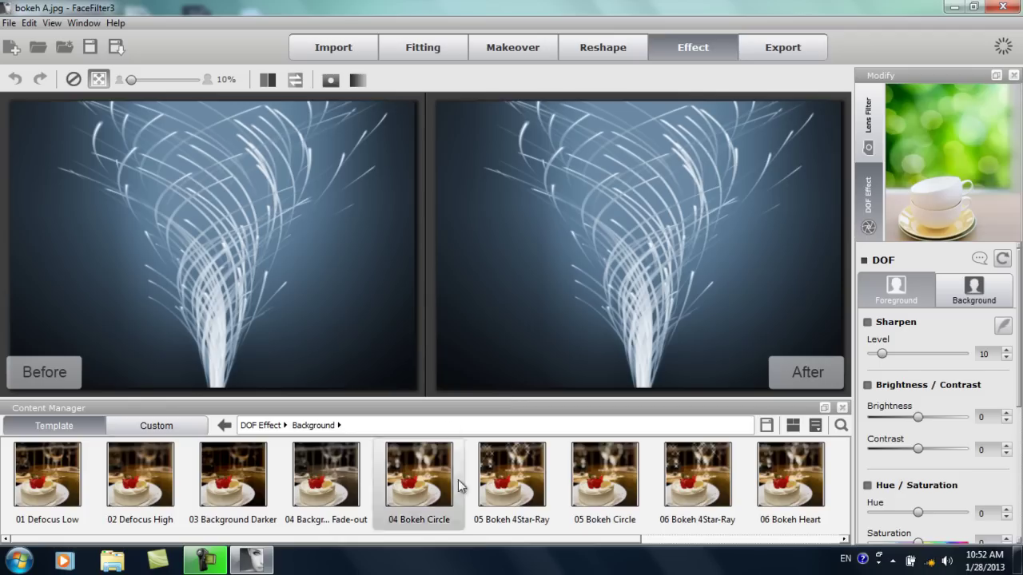
pyautogui.moveTo(503, 540); pyautogui.dragTo(787, 550)
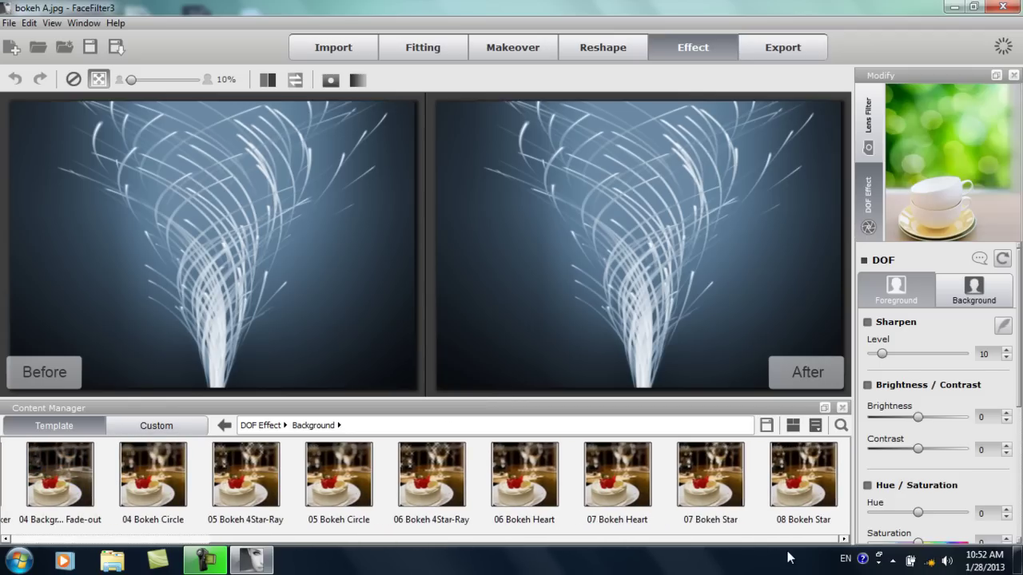
pyautogui.click(531, 478)
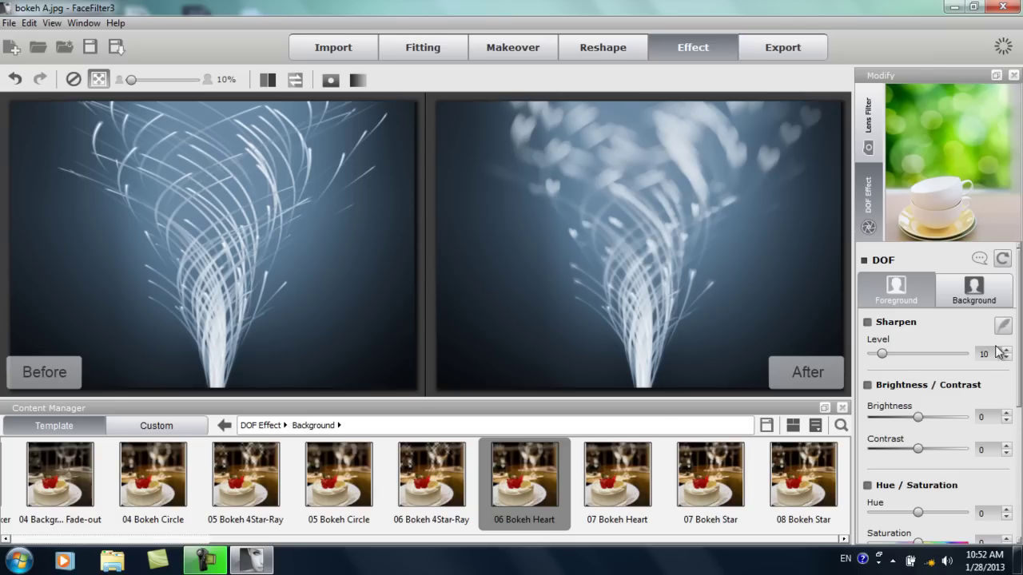
# In the Background de-focus settings, switch the Depth Pattern from solid to gradient
pyautogui.click(983, 297)
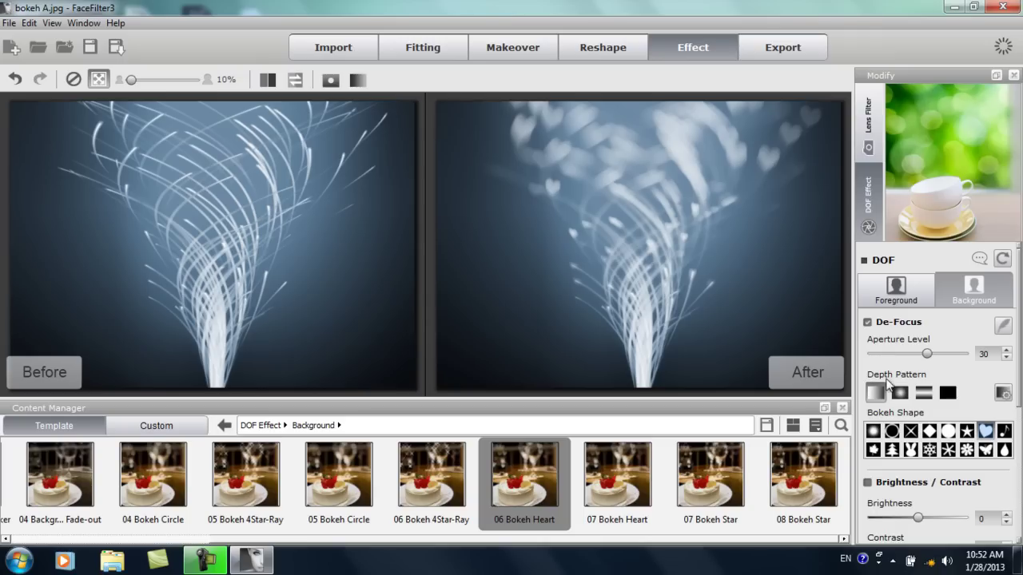
pyautogui.click(947, 396)
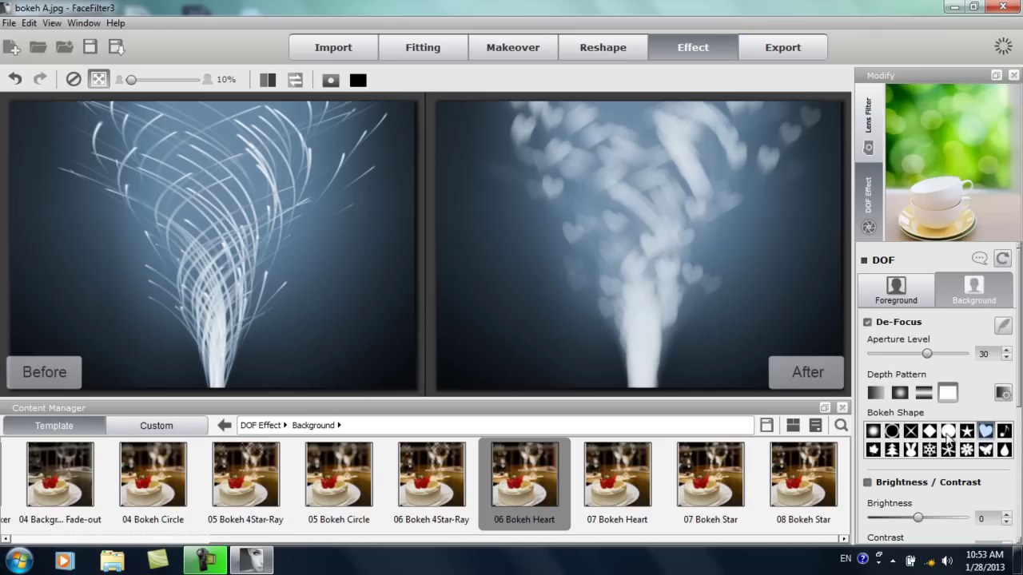
pyautogui.click(878, 390)
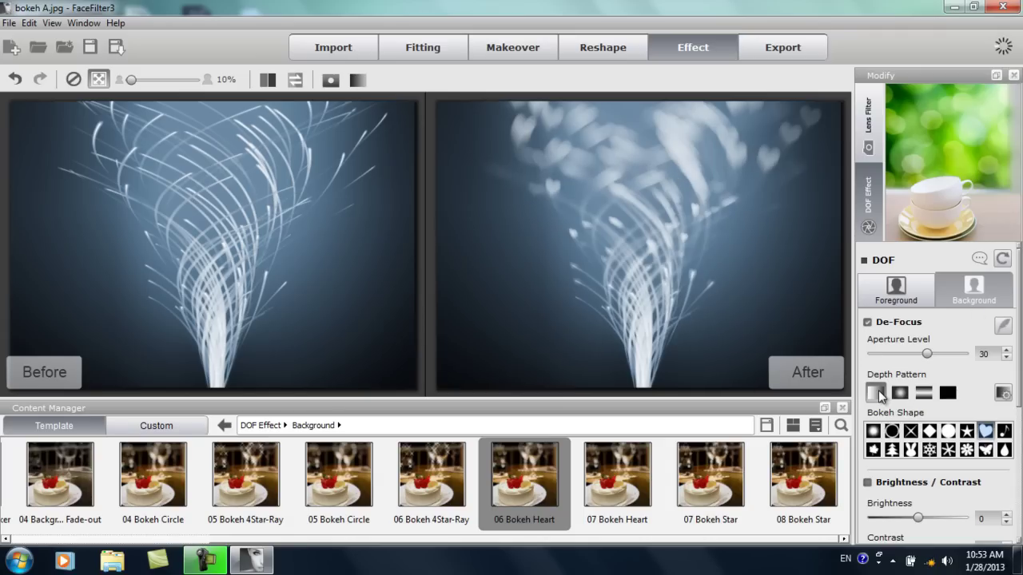
# Set the background gradient vertical, starting at the streaks' base and rising toward the top
pyautogui.click(1001, 393)
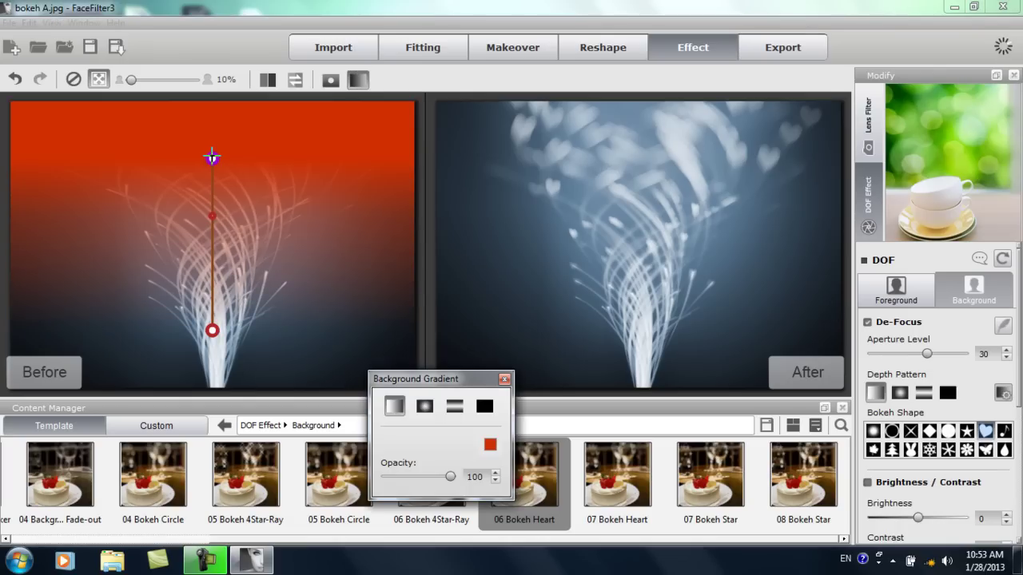
pyautogui.moveTo(212, 158); pyautogui.dragTo(343, 204)
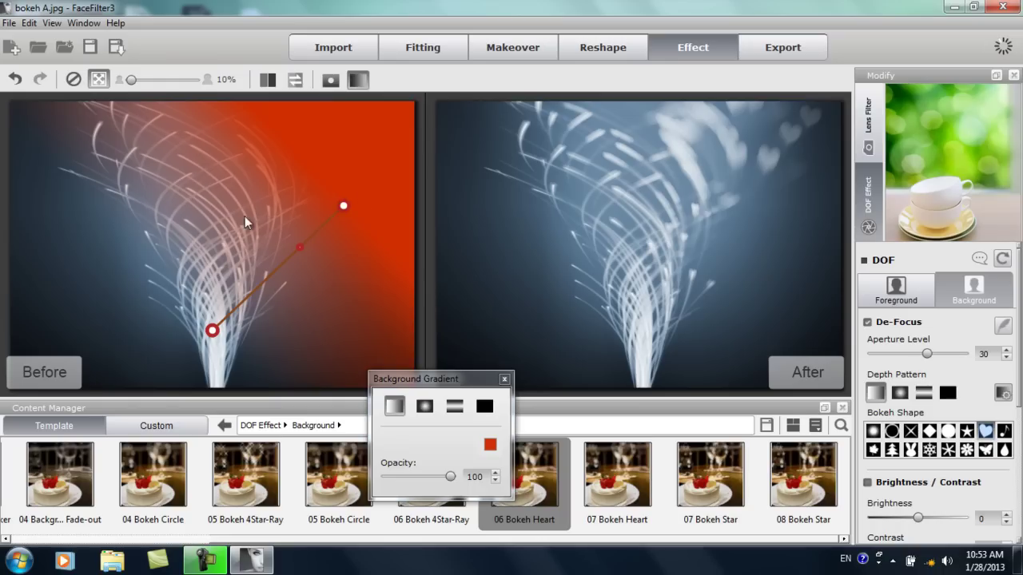
pyautogui.moveTo(346, 209); pyautogui.dragTo(214, 163)
pyautogui.moveTo(213, 217); pyautogui.dragTo(213, 291)
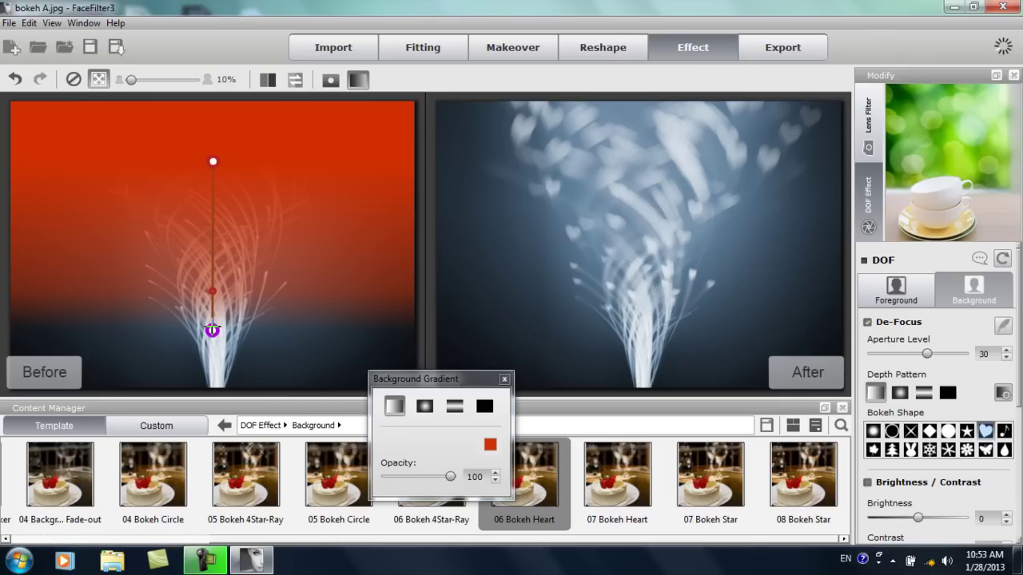
pyautogui.moveTo(211, 330); pyautogui.dragTo(211, 368)
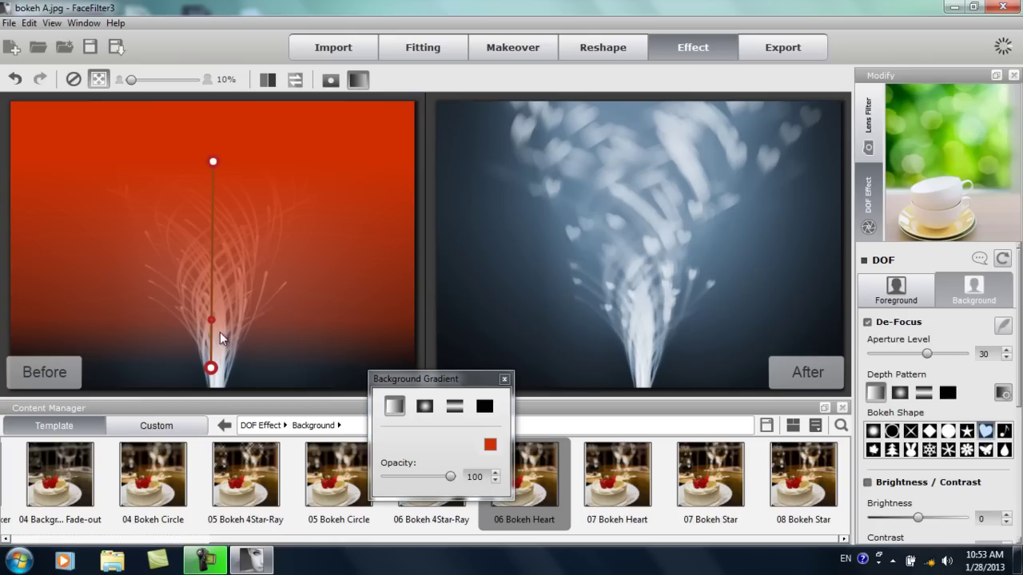
pyautogui.moveTo(211, 320); pyautogui.dragTo(211, 294)
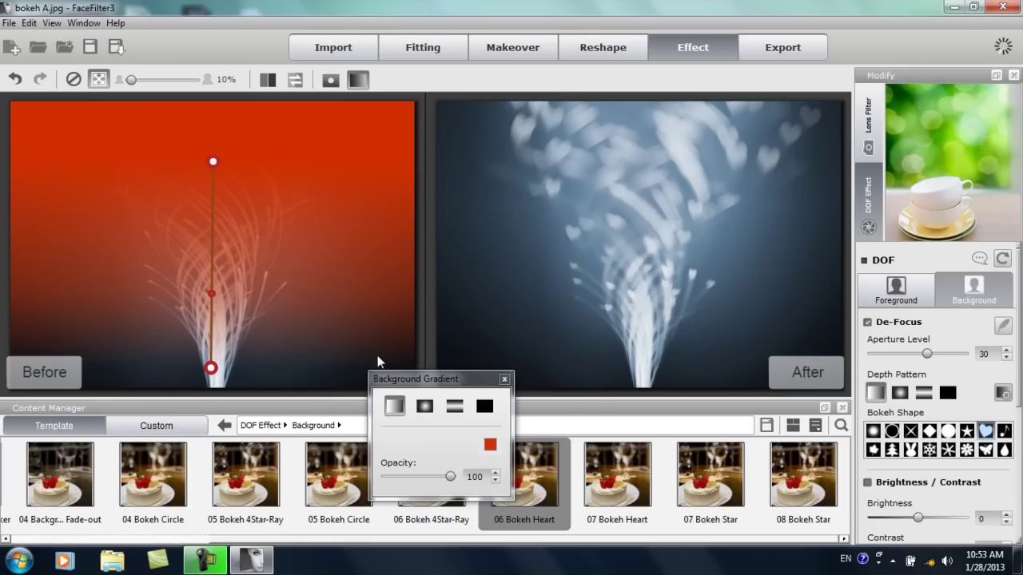
# Close the gradient editor and choose the butterfly bokeh shape after trying others
pyautogui.click(504, 378)
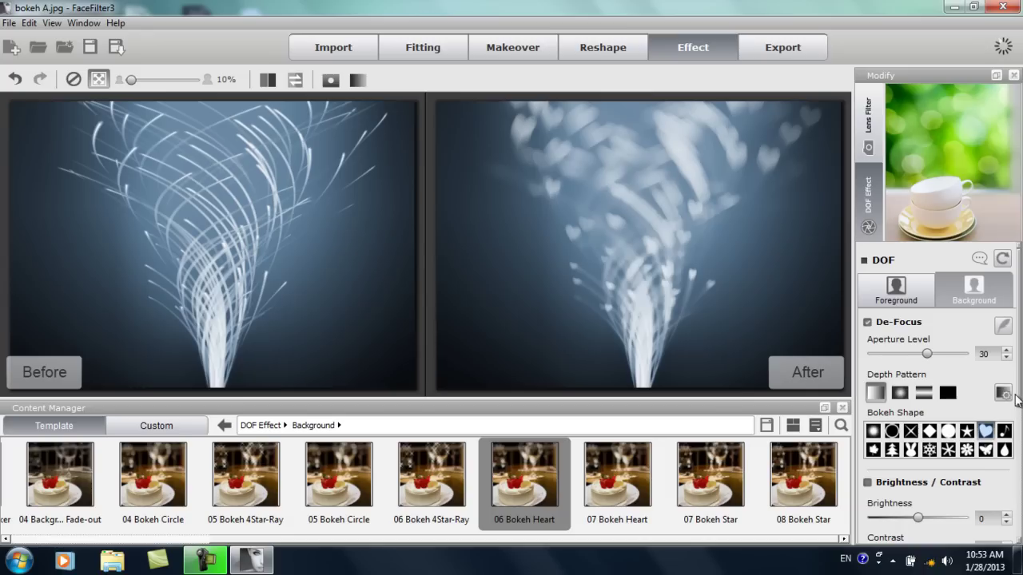
pyautogui.click(929, 449)
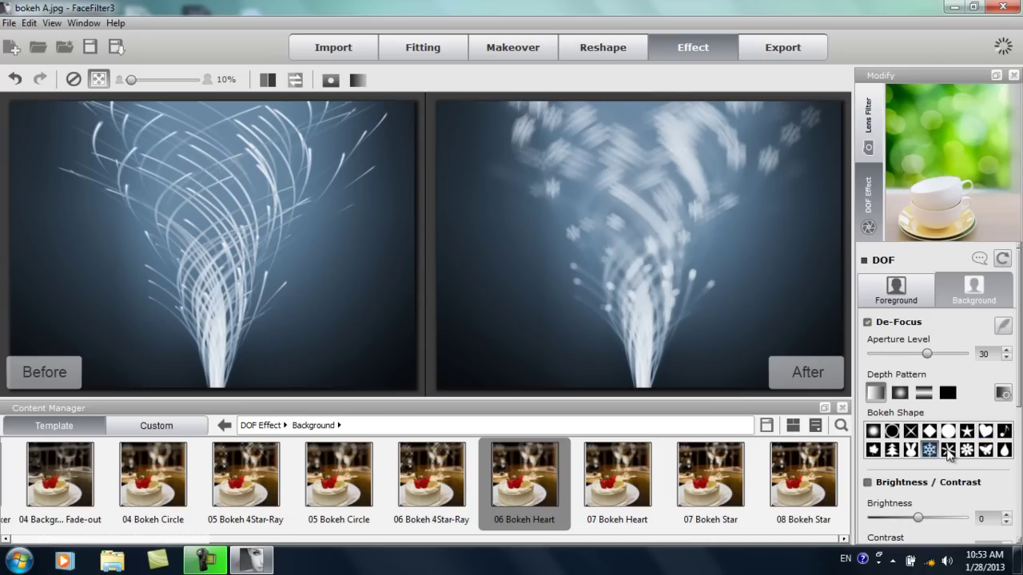
pyautogui.click(910, 449)
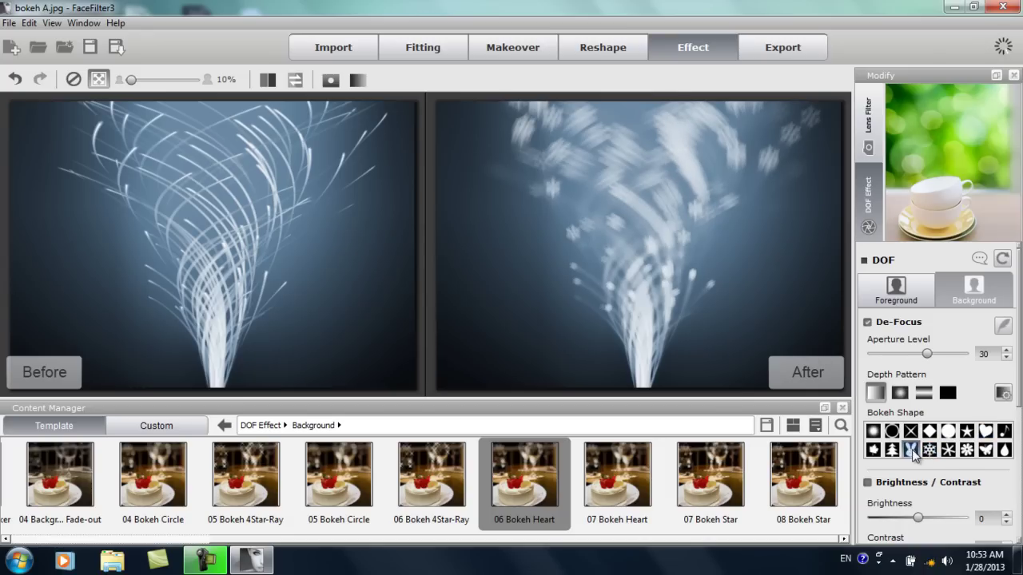
pyautogui.click(1003, 432)
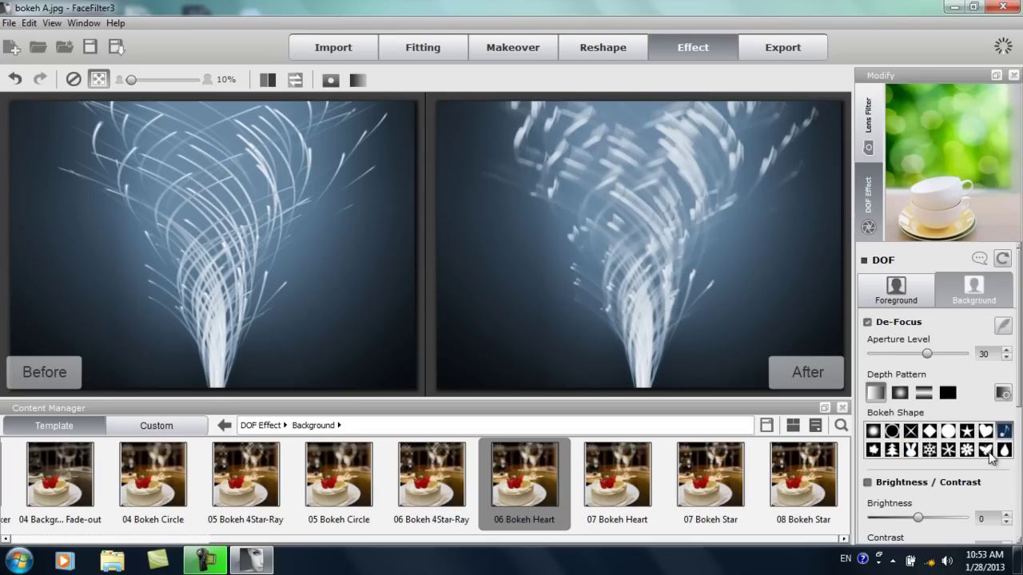
pyautogui.click(987, 450)
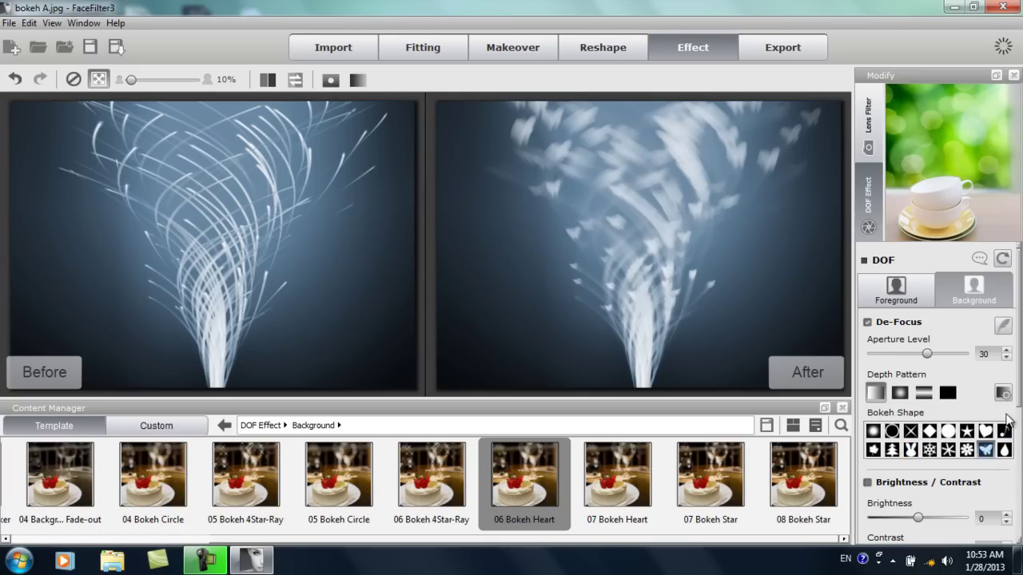
# Set the background Aperture Level to 39 for stronger blur
pyautogui.moveTo(1018, 366)
pyautogui.mouseDown()
pyautogui.moveTo(1020, 500)
pyautogui.moveTo(1020, 363)
pyautogui.mouseUp()
pyautogui.moveTo(929, 352); pyautogui.dragTo(890, 360)
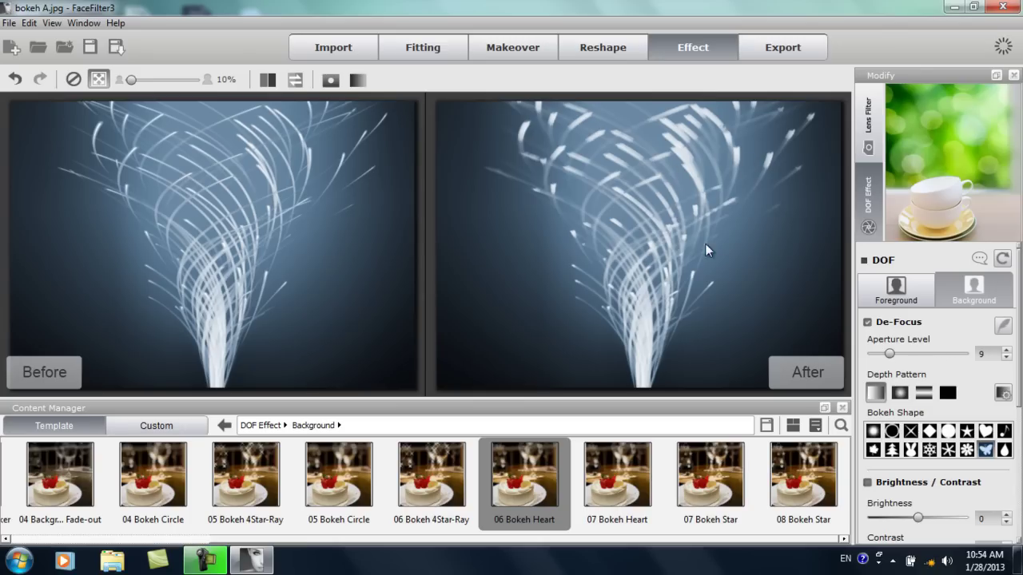
pyautogui.moveTo(889, 353); pyautogui.dragTo(943, 353)
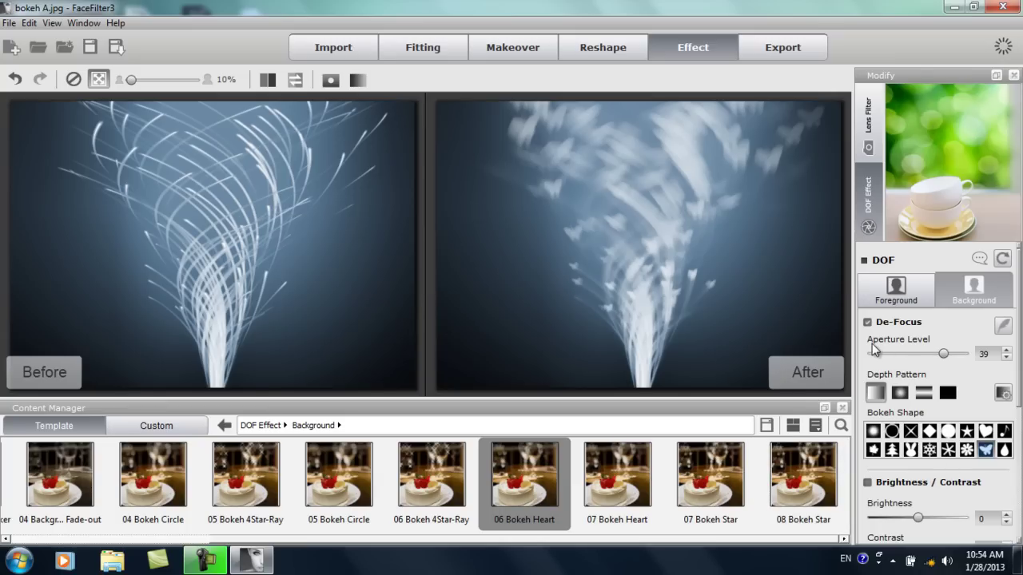
pyautogui.click(38, 48)
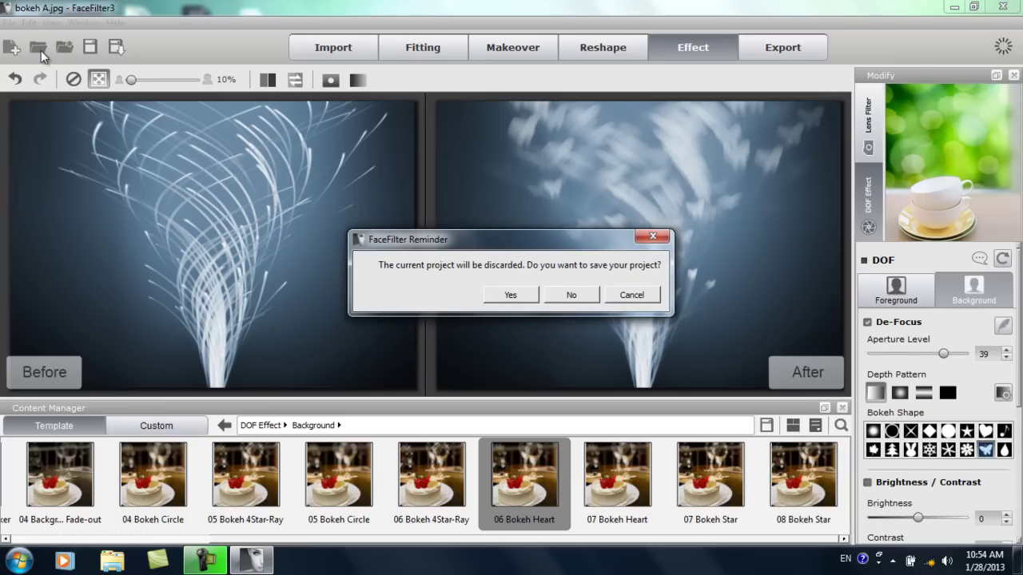
pyautogui.click(569, 294)
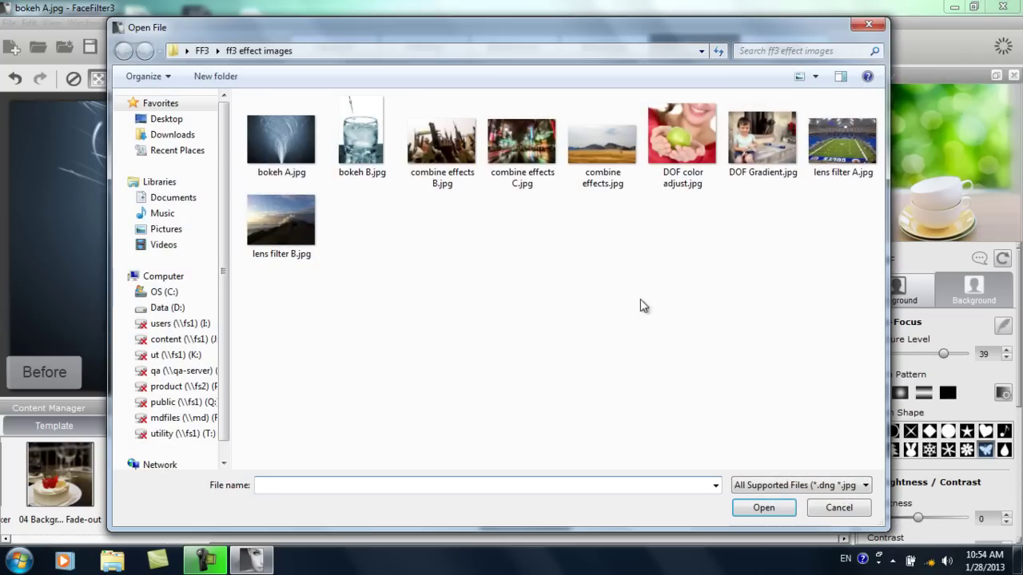
pyautogui.doubleClick(764, 141)
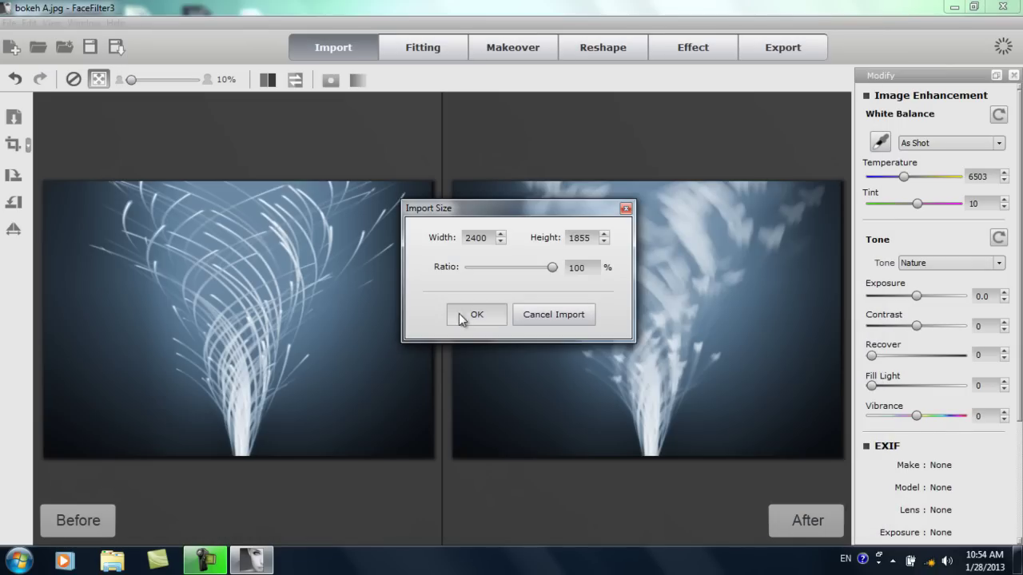
pyautogui.click(461, 314)
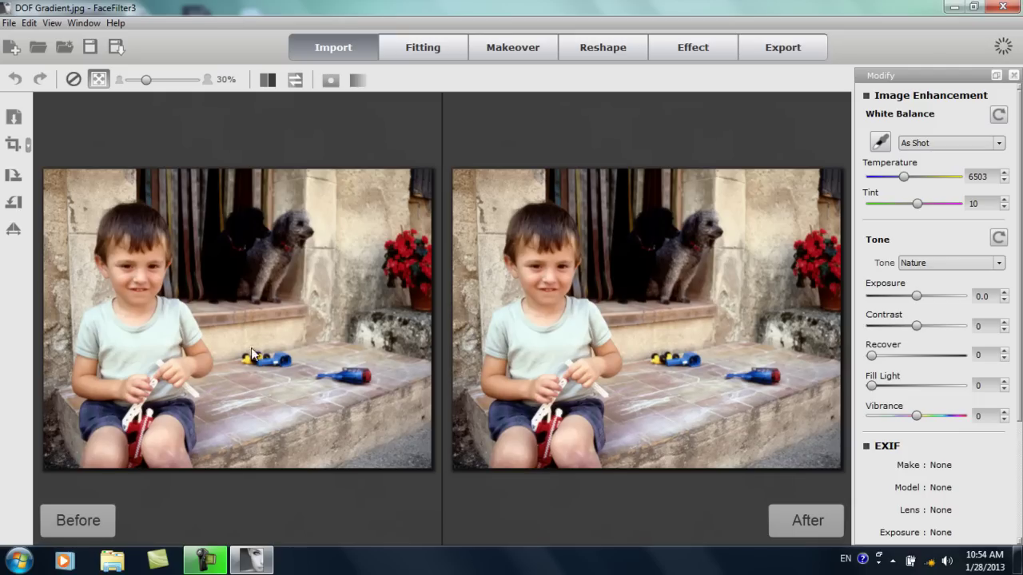
# Start a DOF Effect on the child photo and dismiss its guide
pyautogui.click(699, 46)
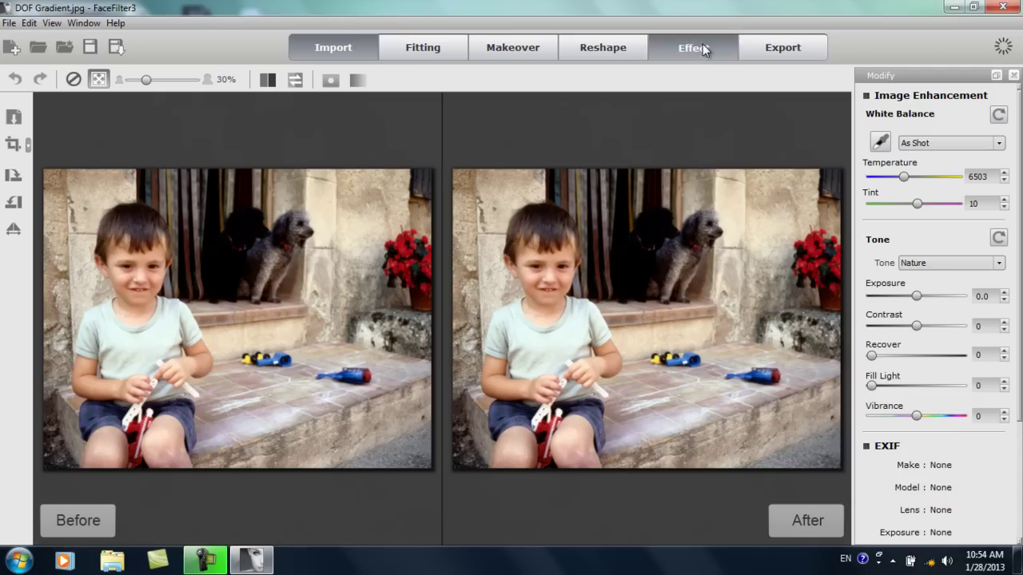
pyautogui.click(877, 232)
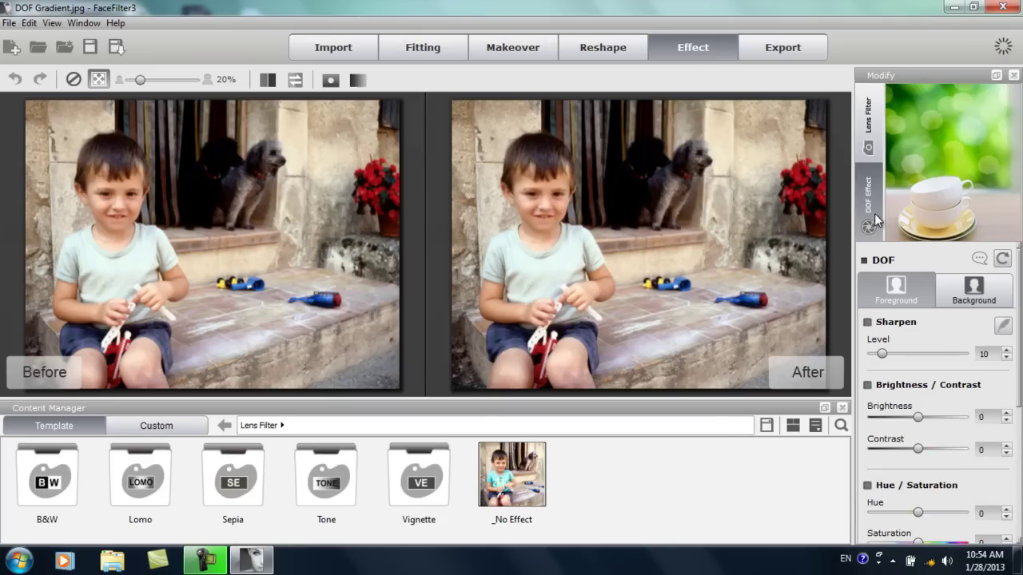
pyautogui.click(589, 448)
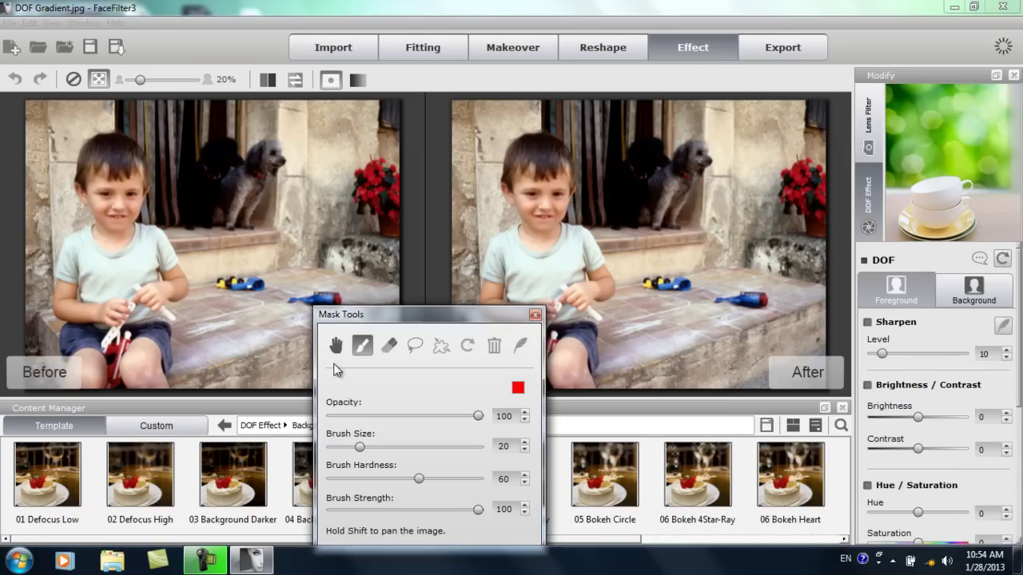
# With Brush Hardness 100, paint the foreground mask over the boy's arm and shoulder
pyautogui.moveTo(422, 485); pyautogui.dragTo(478, 480)
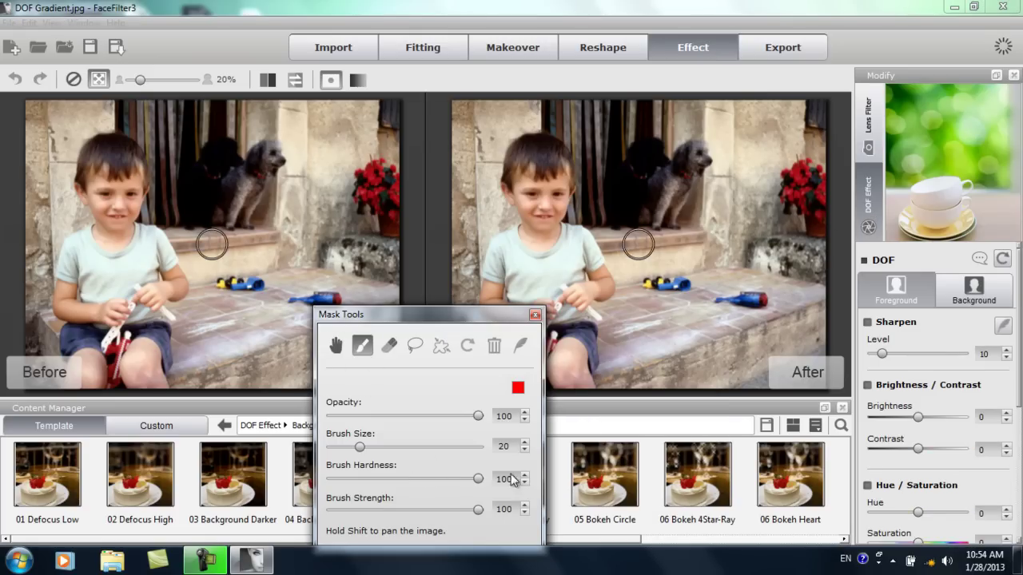
pyautogui.click(88, 382)
pyautogui.moveTo(88, 382)
pyautogui.mouseDown()
pyautogui.moveTo(78, 278)
pyautogui.moveTo(117, 218)
pyautogui.moveTo(98, 185)
pyautogui.moveTo(96, 148)
pyautogui.moveTo(124, 158)
pyautogui.moveTo(126, 180)
pyautogui.moveTo(111, 178)
pyautogui.moveTo(128, 183)
pyautogui.moveTo(121, 224)
pyautogui.mouseUp()
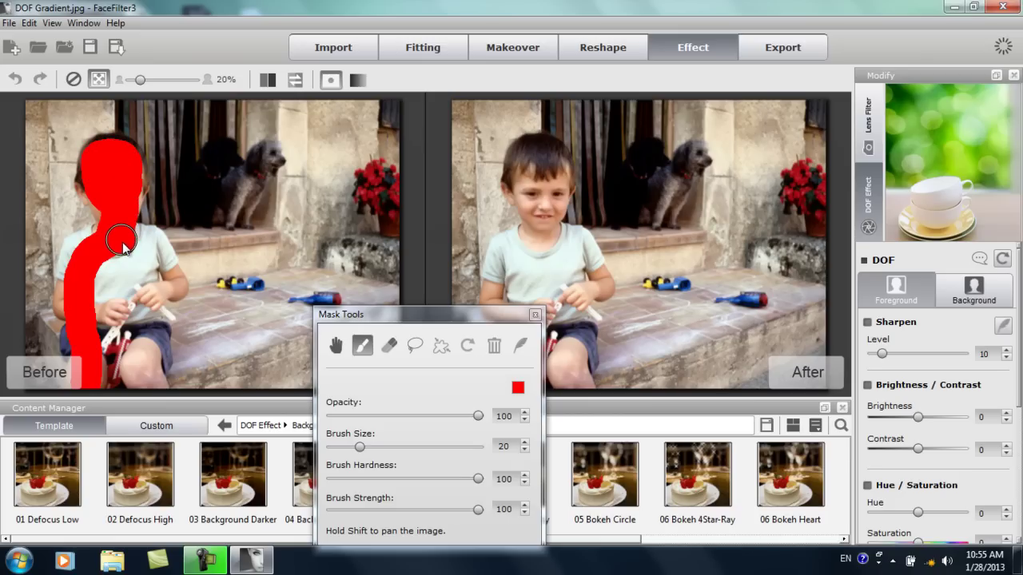
pyautogui.moveTo(122, 246)
pyautogui.mouseDown()
pyautogui.moveTo(165, 280)
pyautogui.moveTo(146, 288)
pyautogui.moveTo(136, 311)
pyautogui.moveTo(144, 383)
pyautogui.moveTo(109, 388)
pyautogui.moveTo(117, 291)
pyautogui.moveTo(133, 268)
pyautogui.moveTo(109, 264)
pyautogui.moveTo(110, 357)
pyautogui.moveTo(152, 254)
pyautogui.mouseUp()
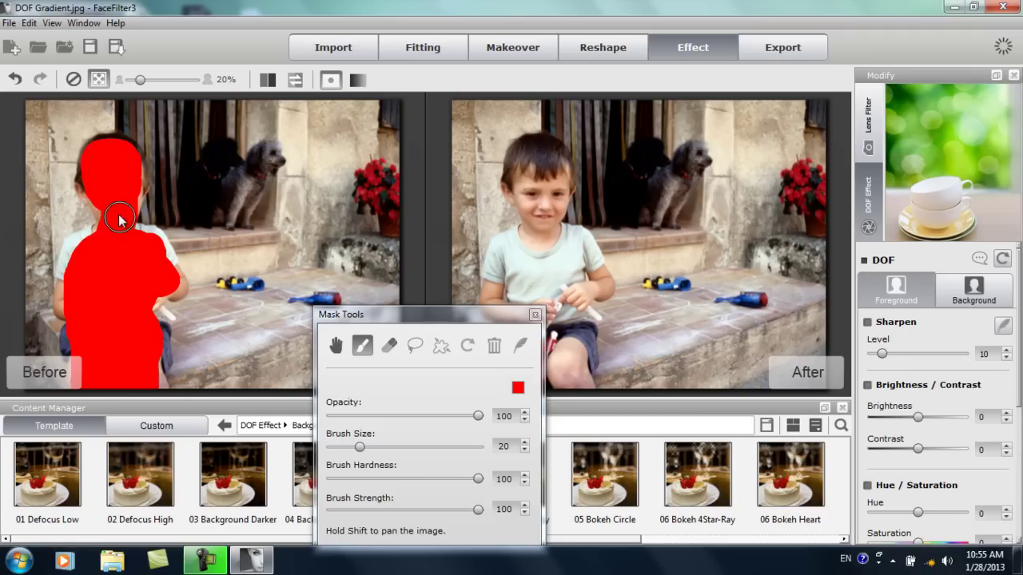
# Finish the boy's mask with Quick Edge, trim the head edge with a hardness-100 eraser, then close Mask Tools
pyautogui.click(441, 347)
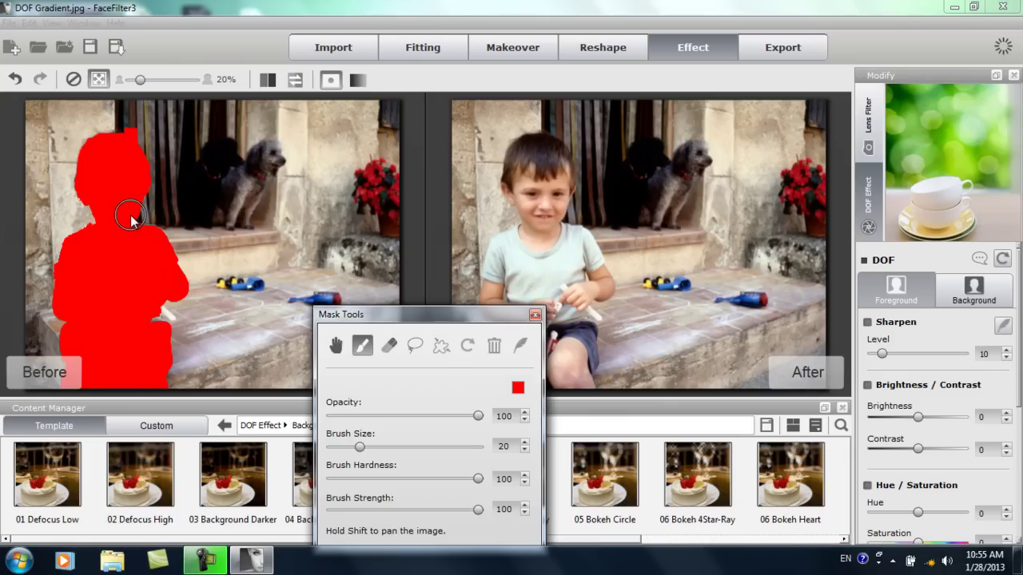
pyautogui.scroll(1, 131, 220)
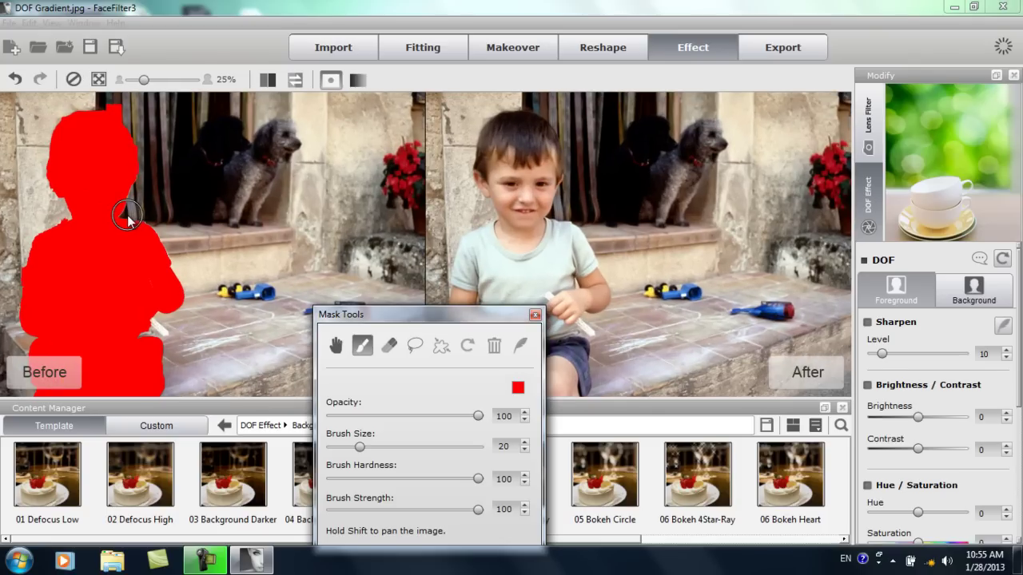
pyautogui.click(388, 345)
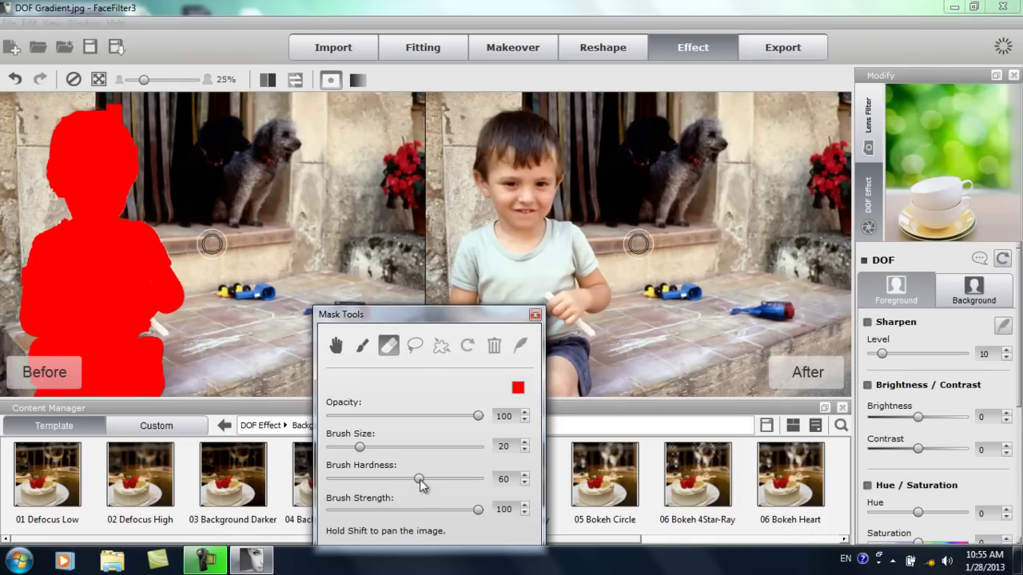
pyautogui.moveTo(422, 480); pyautogui.dragTo(499, 480)
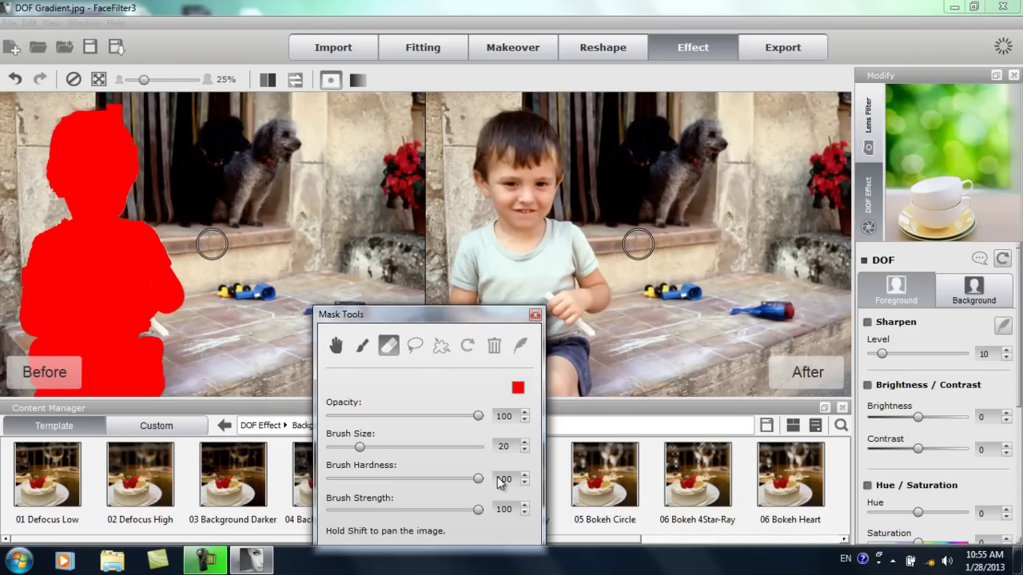
pyautogui.click(112, 100)
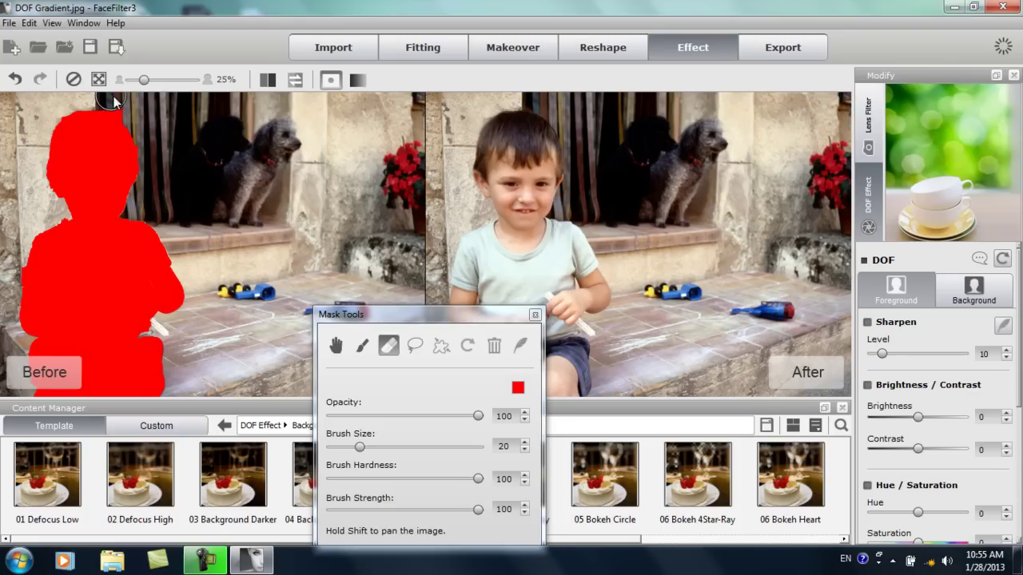
pyautogui.click(534, 316)
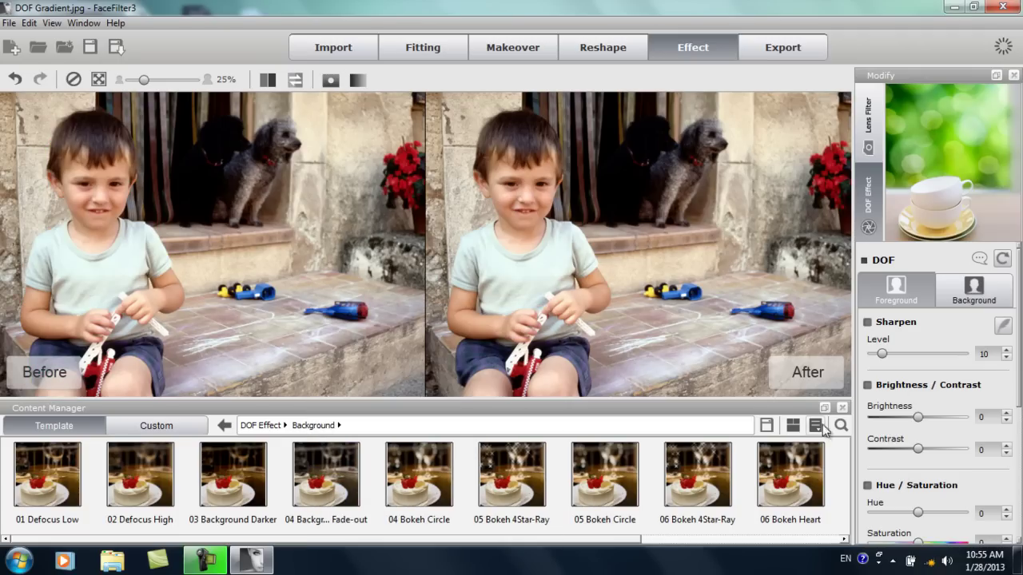
# Apply the 02 Defocus High preset from the DOF Effect Background folder
pyautogui.click(261, 427)
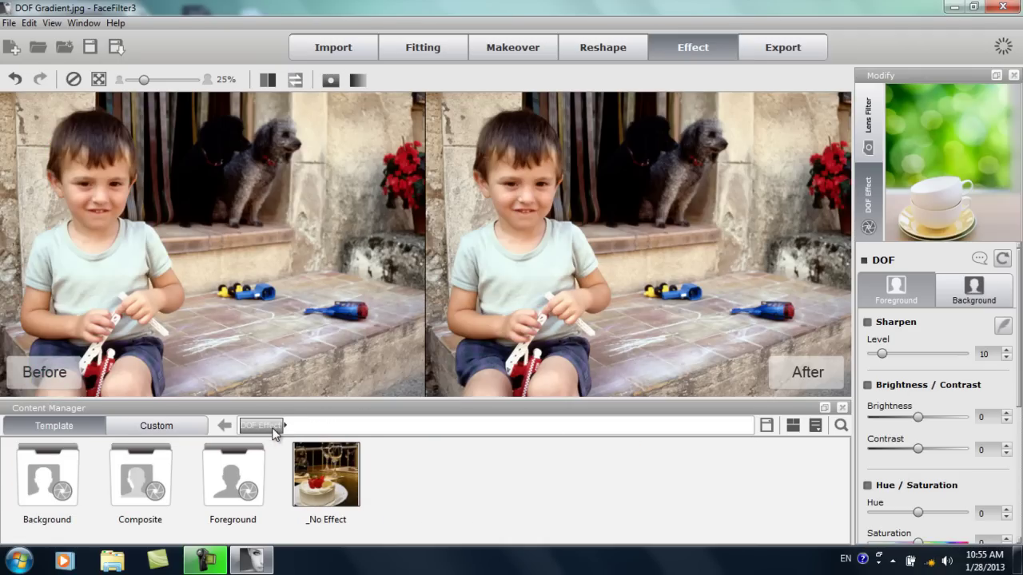
pyautogui.doubleClick(59, 468)
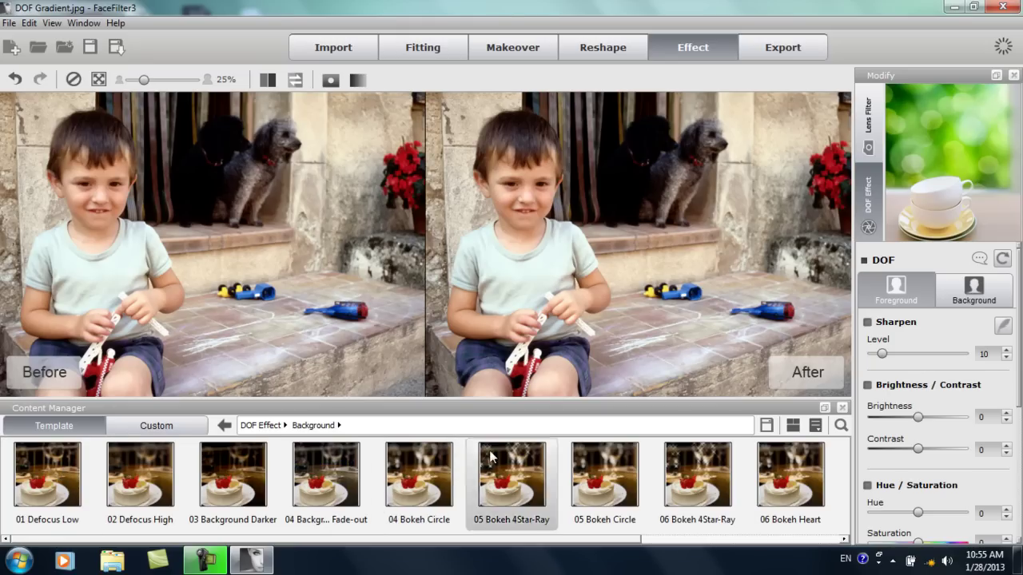
pyautogui.scroll(-1, 723, 246)
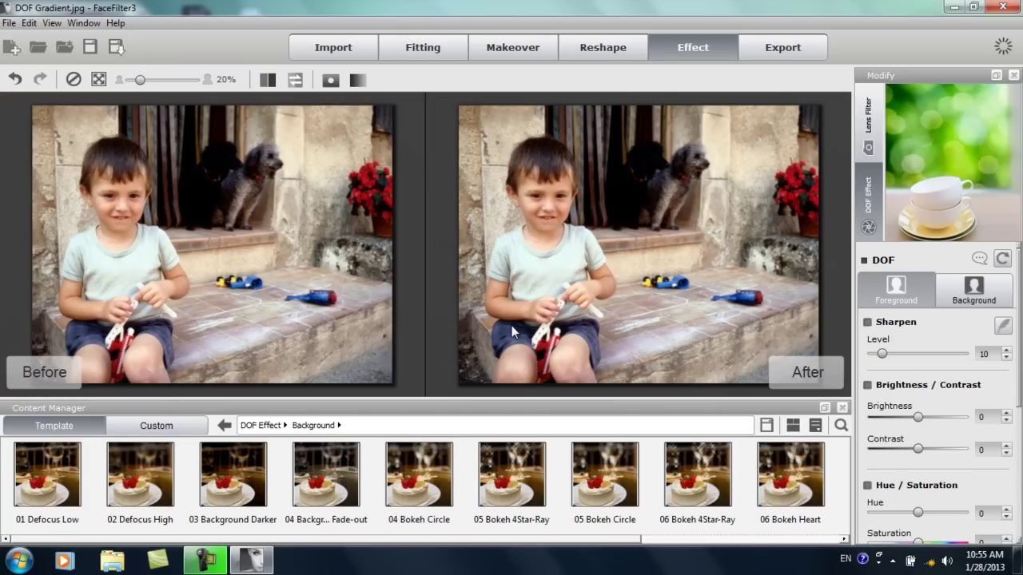
pyautogui.click(145, 482)
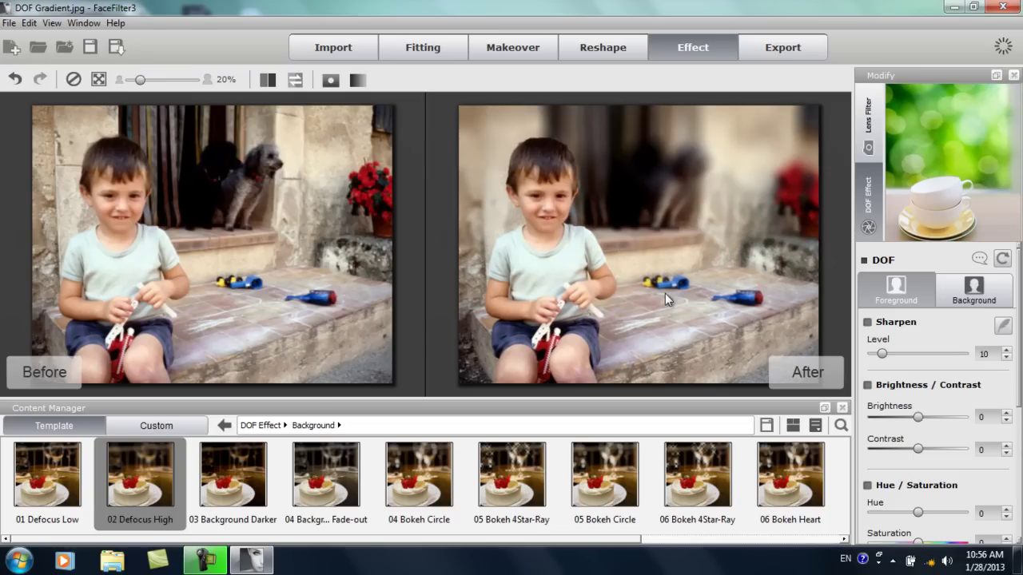
# Set the background Depth Pattern to the solid black swatch for uniform heavy blur
pyautogui.click(963, 294)
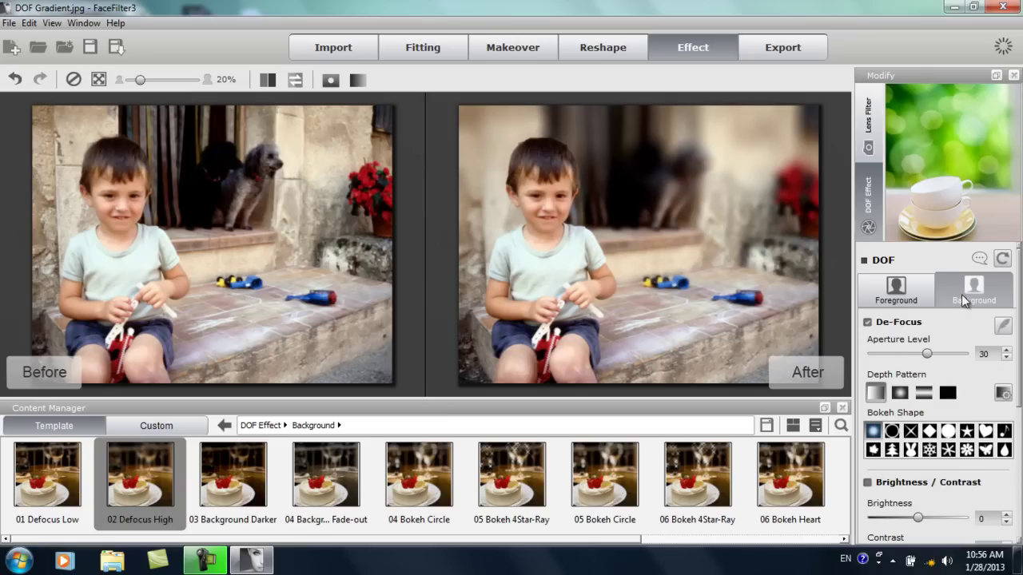
pyautogui.click(948, 392)
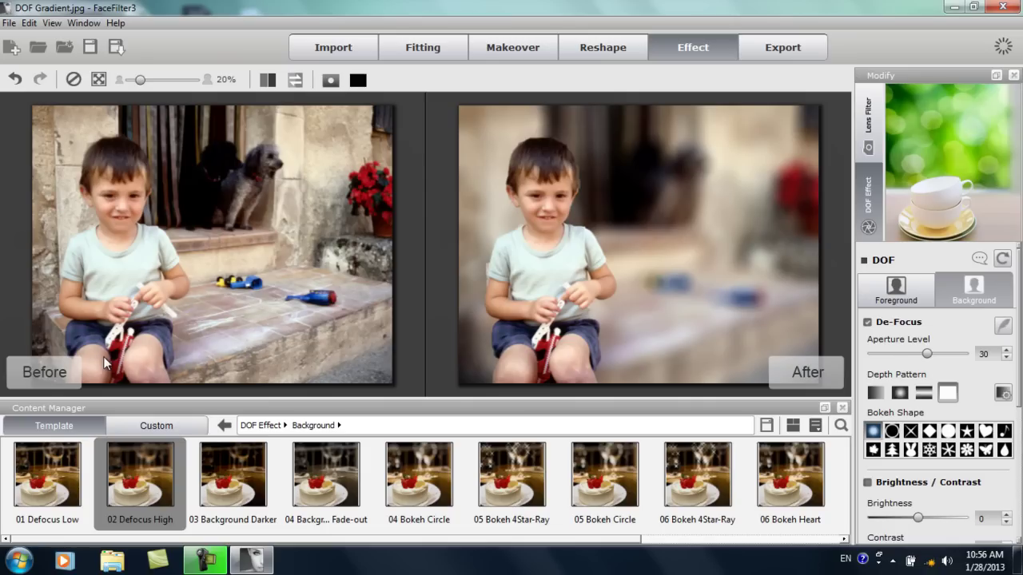
# Switch the background blur to a gradient pattern and angle it diagonally from the lower left
pyautogui.click(877, 395)
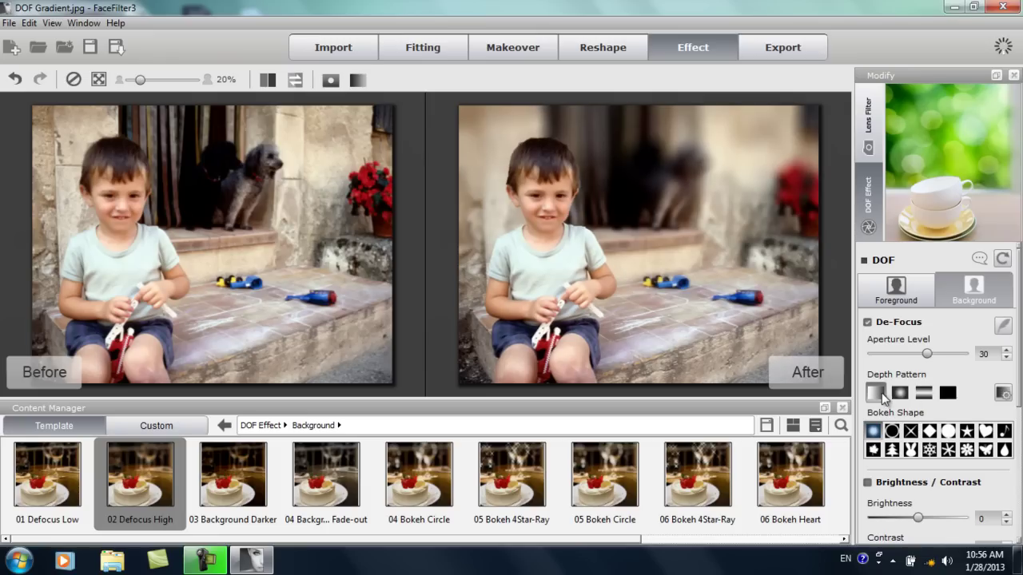
pyautogui.click(1002, 392)
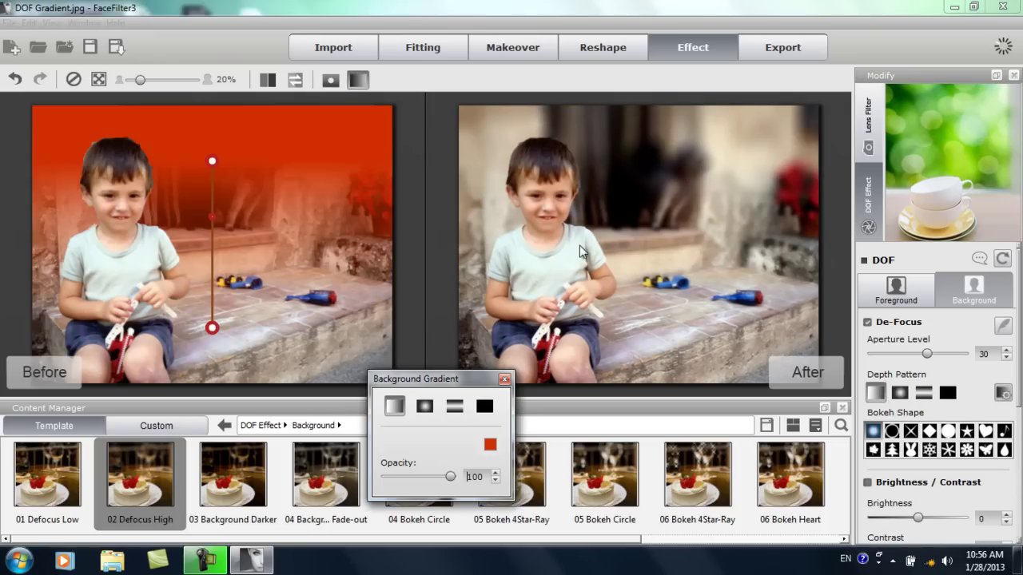
pyautogui.moveTo(211, 163); pyautogui.dragTo(317, 286)
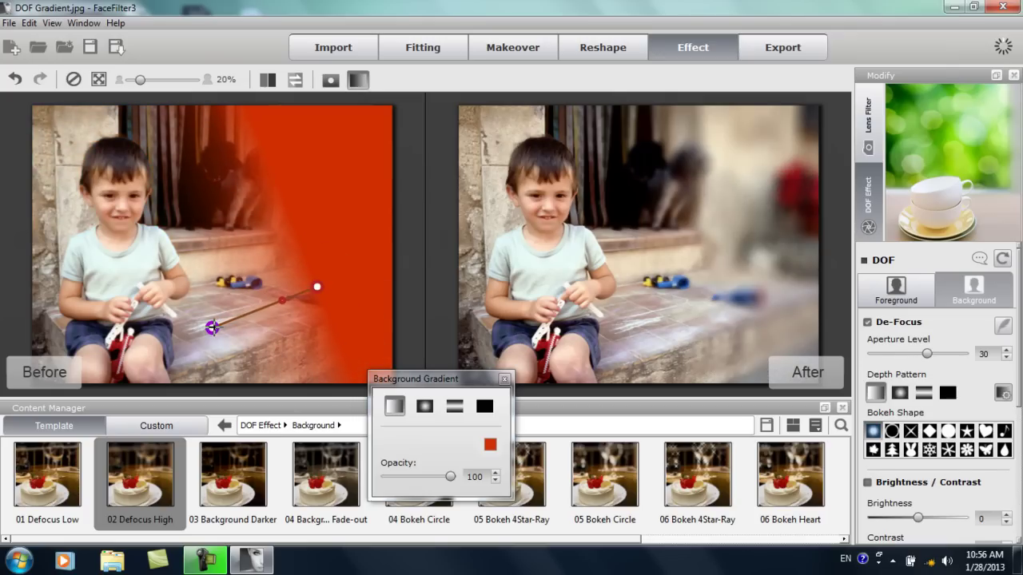
pyautogui.moveTo(212, 327); pyautogui.dragTo(51, 366)
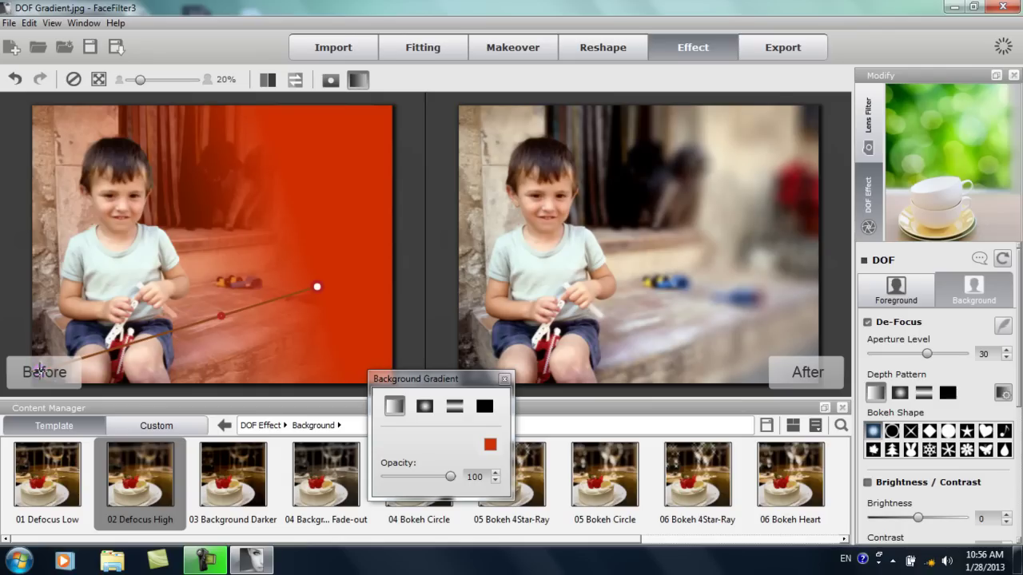
# Refine the gradient's start point and midpoint, and lower its opacity to 67
pyautogui.moveTo(40, 370); pyautogui.dragTo(76, 364)
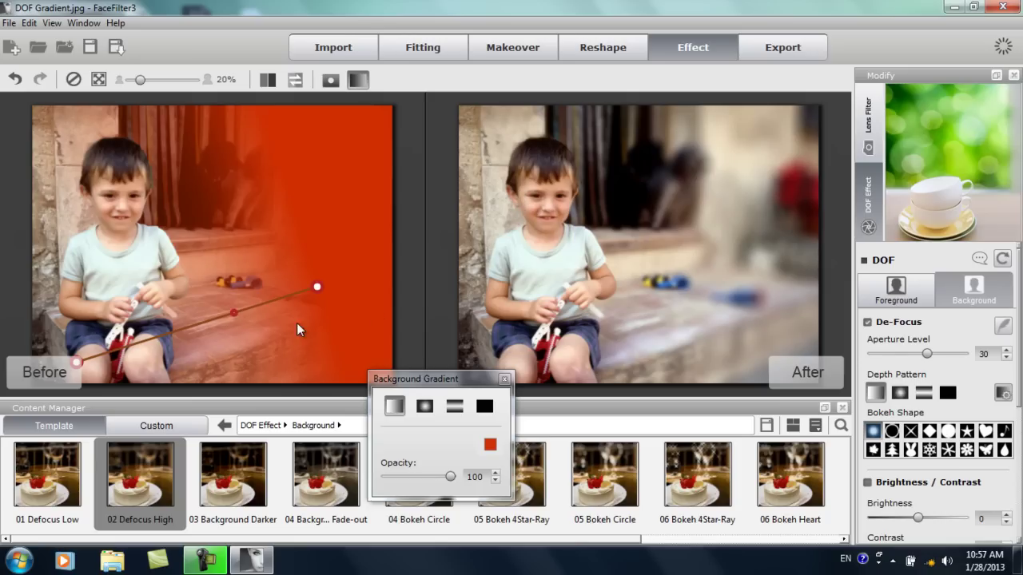
pyautogui.moveTo(76, 362); pyautogui.dragTo(88, 358)
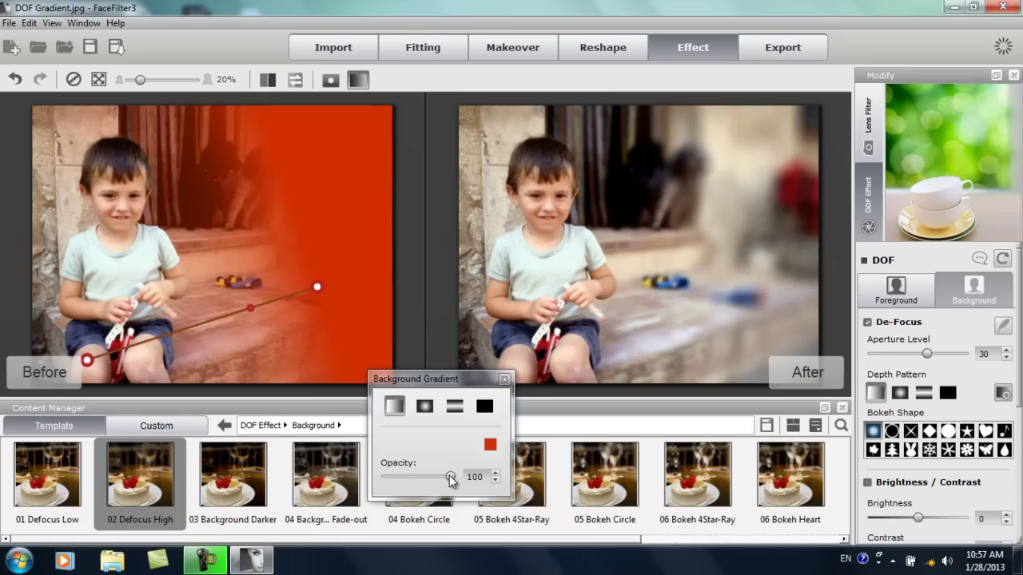
pyautogui.moveTo(452, 480); pyautogui.dragTo(433, 486)
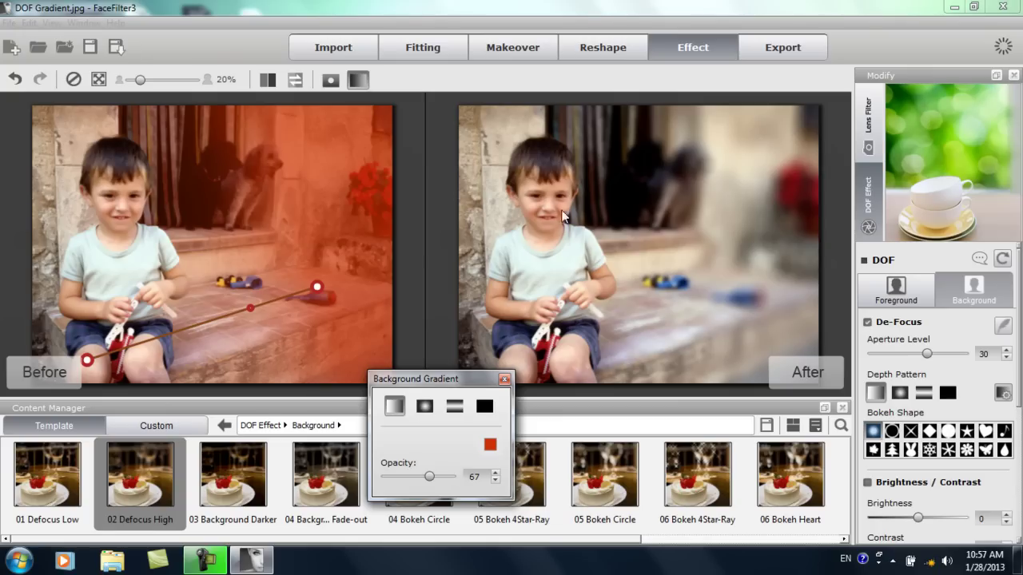
pyautogui.moveTo(250, 306); pyautogui.dragTo(195, 325)
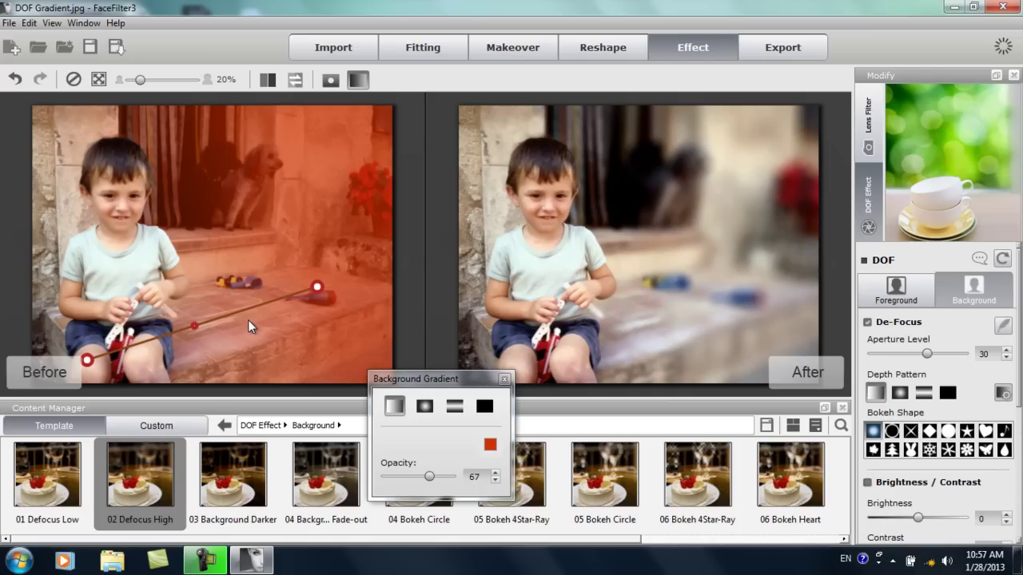
# Open DOF color adjust.jpg at full import size without saving the child project, then go to the Effect stage
pyautogui.click(505, 378)
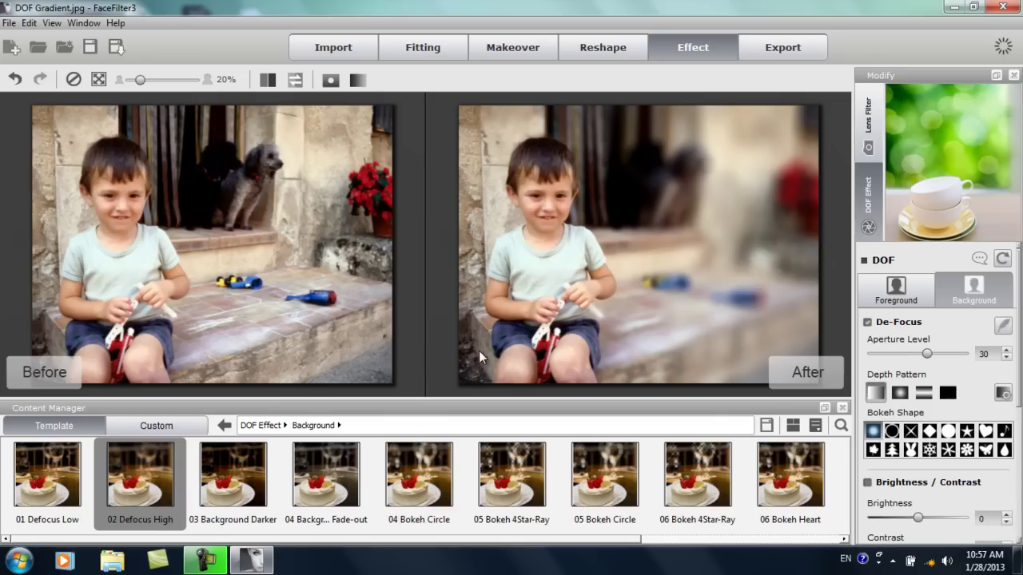
pyautogui.click(38, 48)
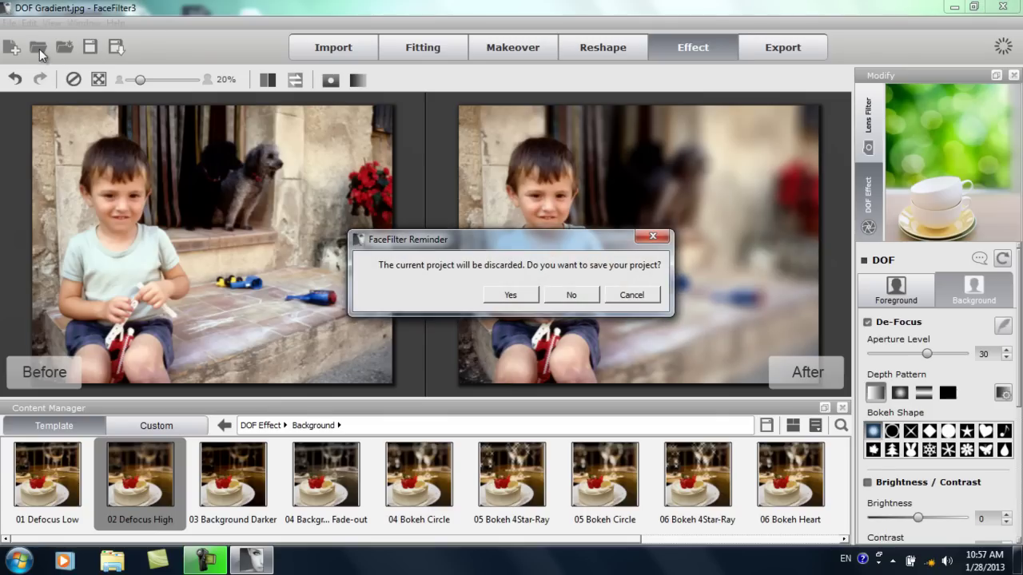
pyautogui.click(572, 295)
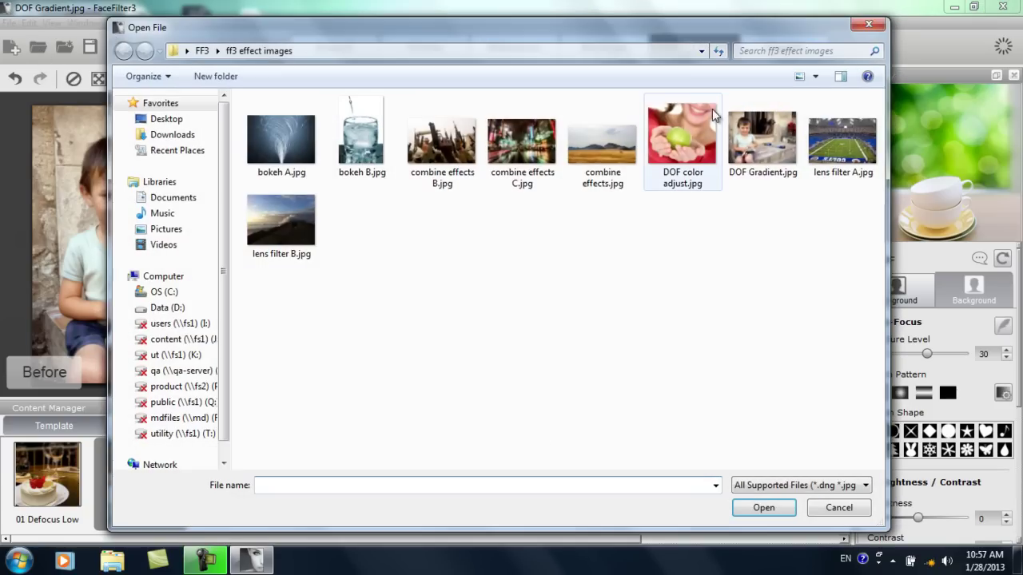
pyautogui.doubleClick(700, 119)
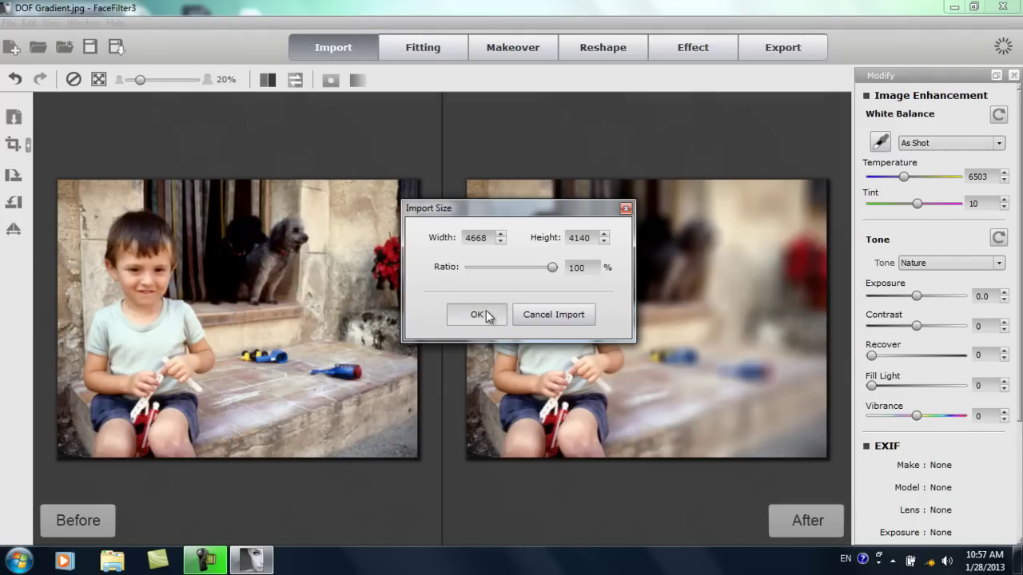
pyautogui.click(482, 314)
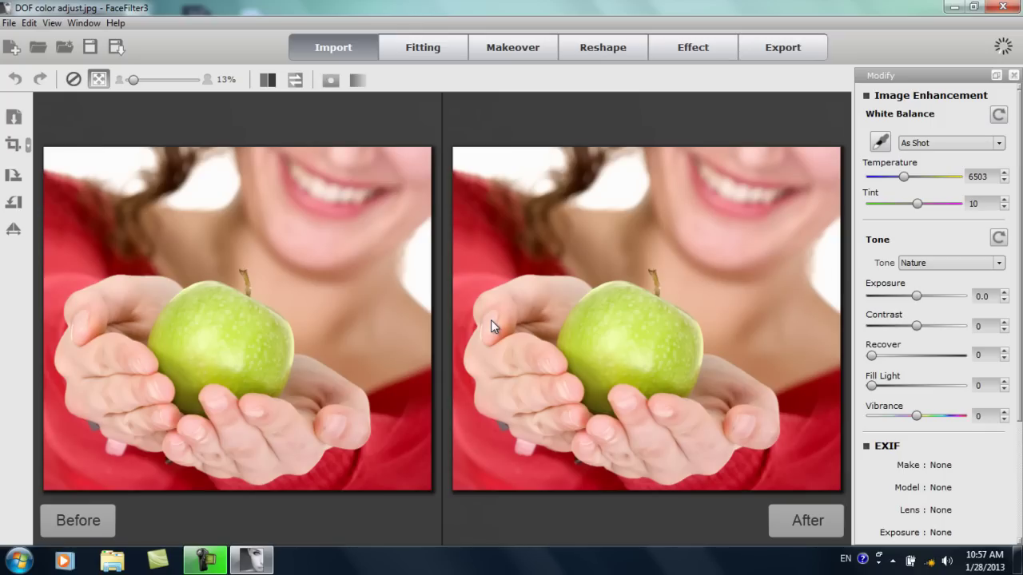
pyautogui.click(682, 46)
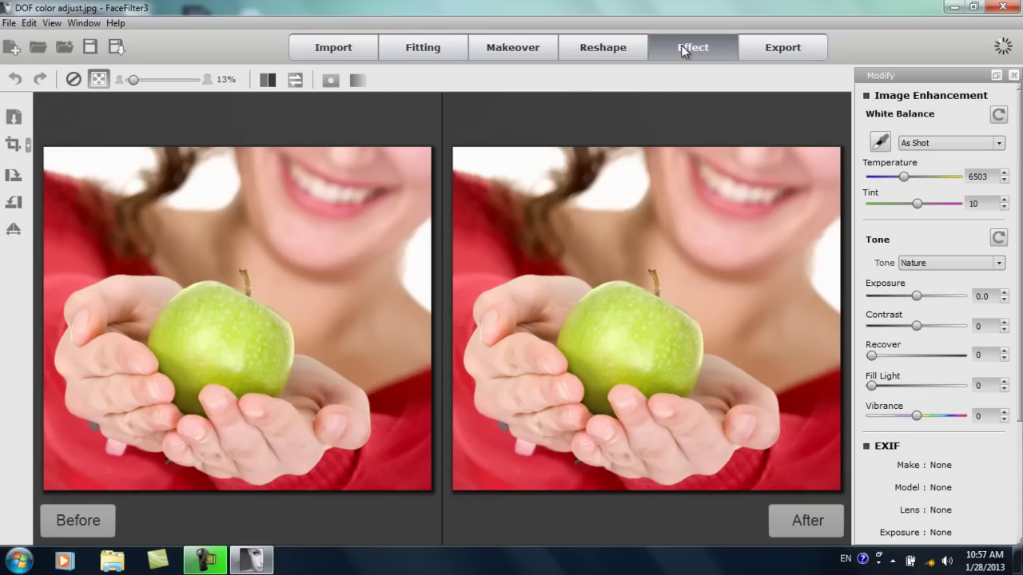
pyautogui.click(869, 200)
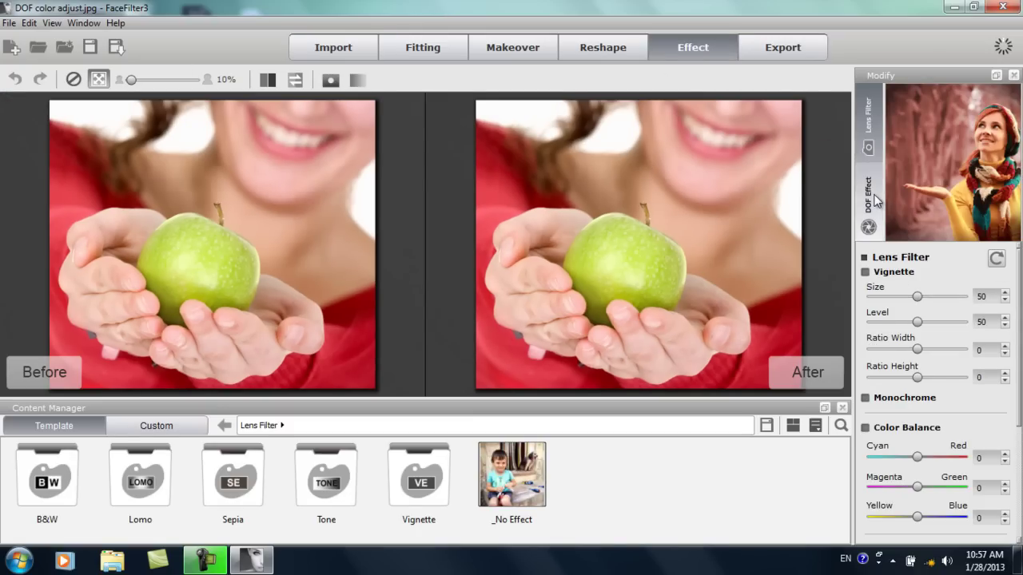
# Start the foreground mask with a fully hard brush painted over the apple's middle
pyautogui.click(601, 442)
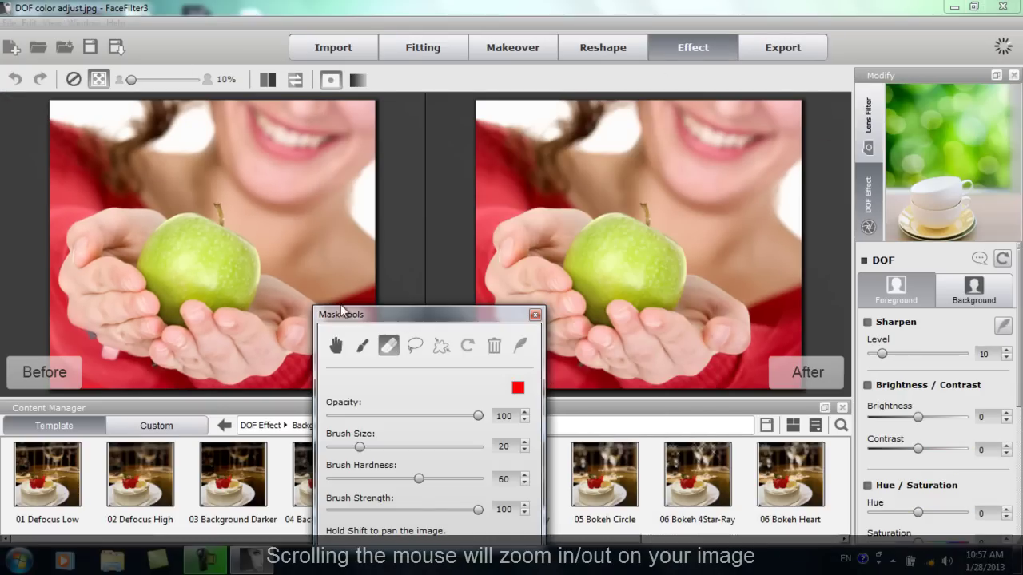
pyautogui.scroll(1, 200, 327)
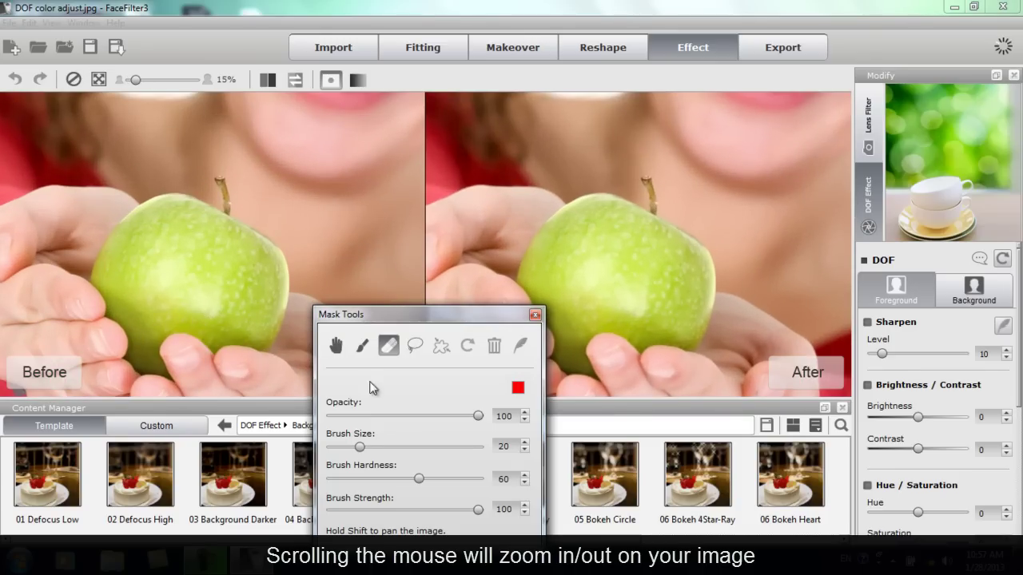
pyautogui.moveTo(419, 478); pyautogui.dragTo(478, 479)
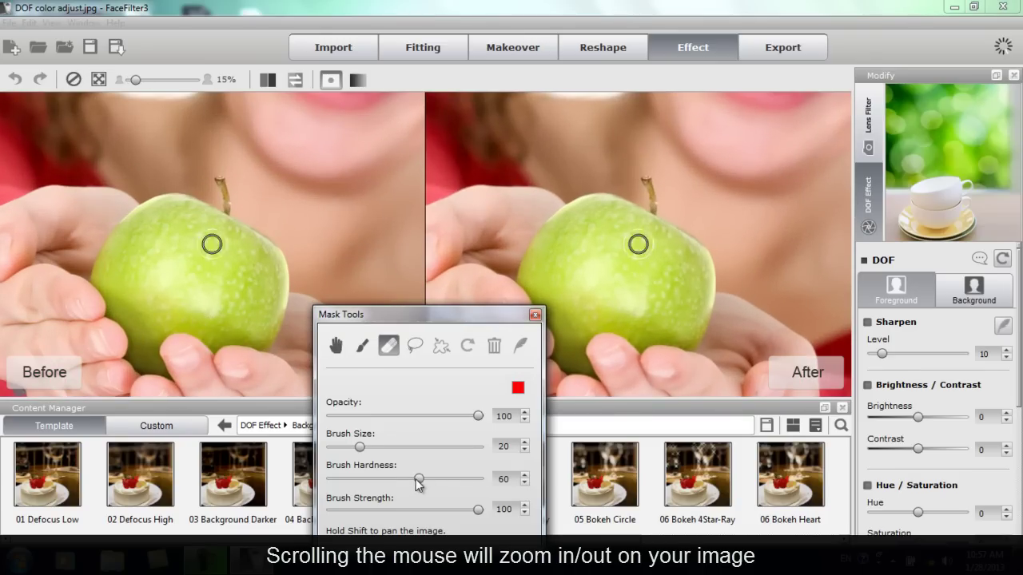
pyautogui.click(361, 345)
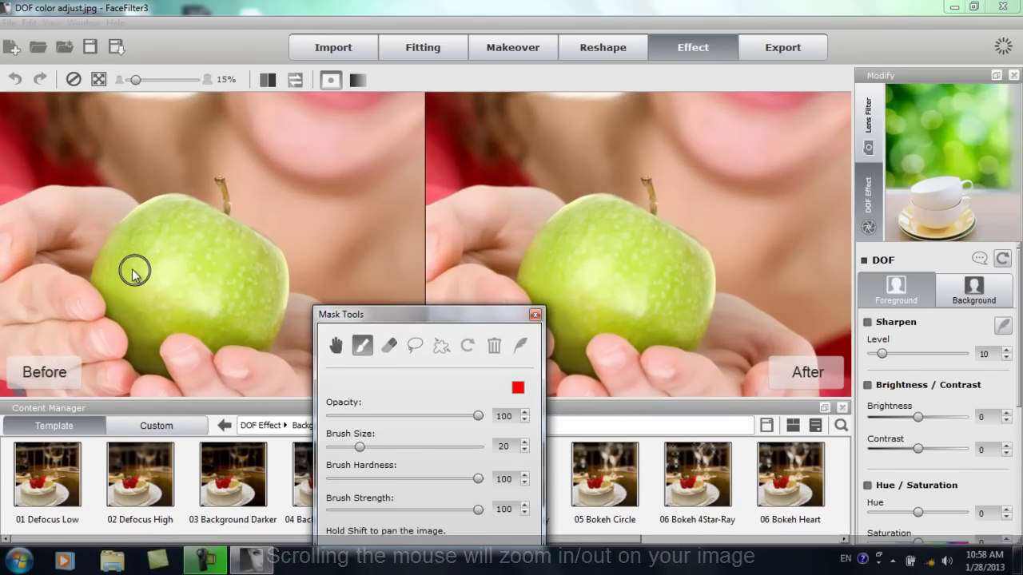
pyautogui.moveTo(128, 263)
pyautogui.mouseDown()
pyautogui.moveTo(166, 222)
pyautogui.moveTo(245, 255)
pyautogui.moveTo(258, 284)
pyautogui.moveTo(257, 320)
pyautogui.moveTo(180, 317)
pyautogui.moveTo(131, 285)
pyautogui.moveTo(156, 271)
pyautogui.moveTo(237, 304)
pyautogui.moveTo(235, 288)
pyautogui.moveTo(162, 251)
pyautogui.moveTo(227, 270)
pyautogui.moveTo(170, 244)
pyautogui.moveTo(178, 293)
pyautogui.mouseUp()
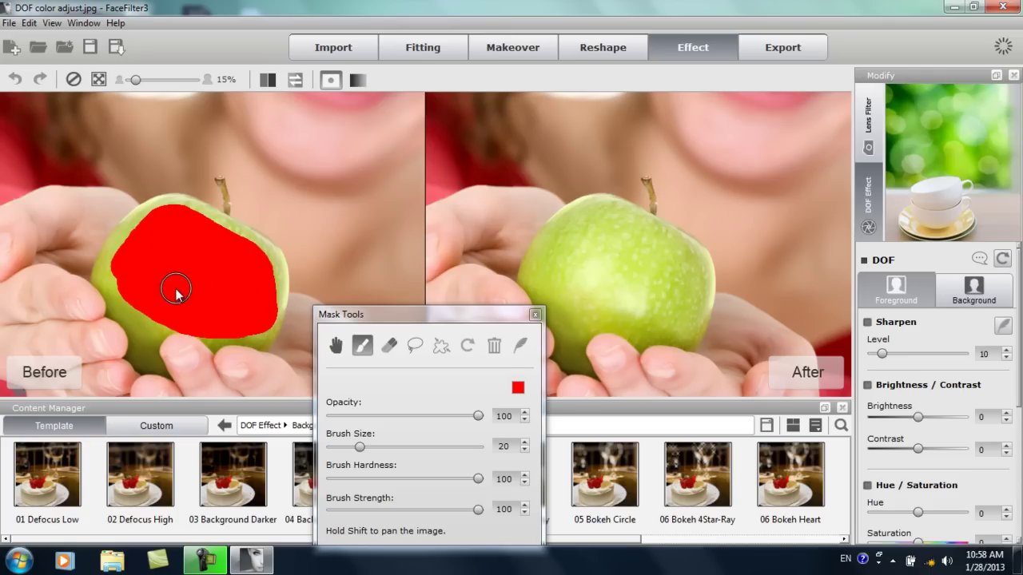
# Shrink the brush to 12, extend the mask to the apple's bottom, and fill its outline
pyautogui.moveTo(362, 446); pyautogui.dragTo(348, 447)
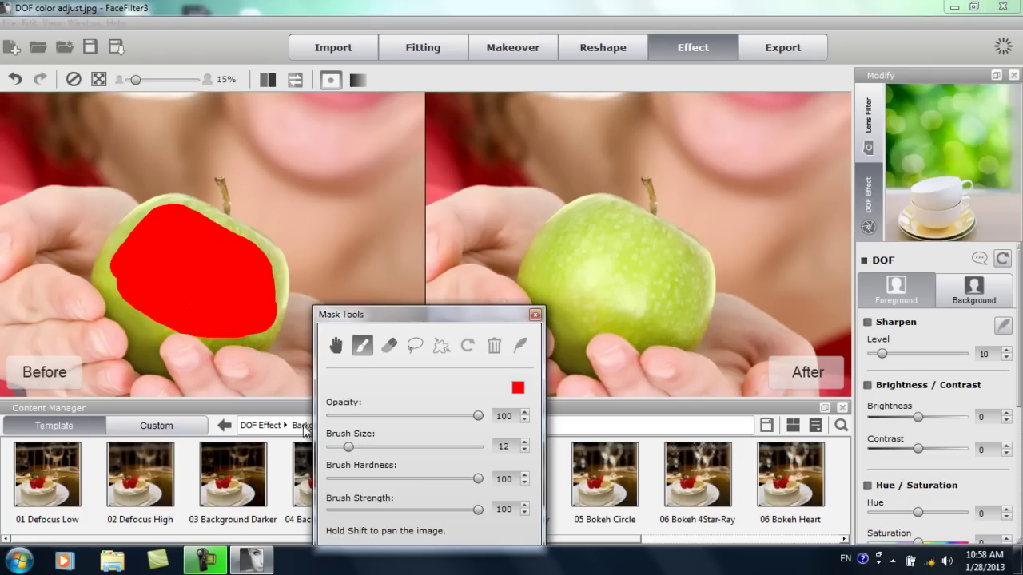
pyautogui.moveTo(154, 329)
pyautogui.mouseDown()
pyautogui.moveTo(147, 362)
pyautogui.moveTo(135, 306)
pyautogui.moveTo(119, 297)
pyautogui.moveTo(123, 245)
pyautogui.moveTo(168, 219)
pyautogui.moveTo(200, 231)
pyautogui.mouseUp()
pyautogui.click(388, 345)
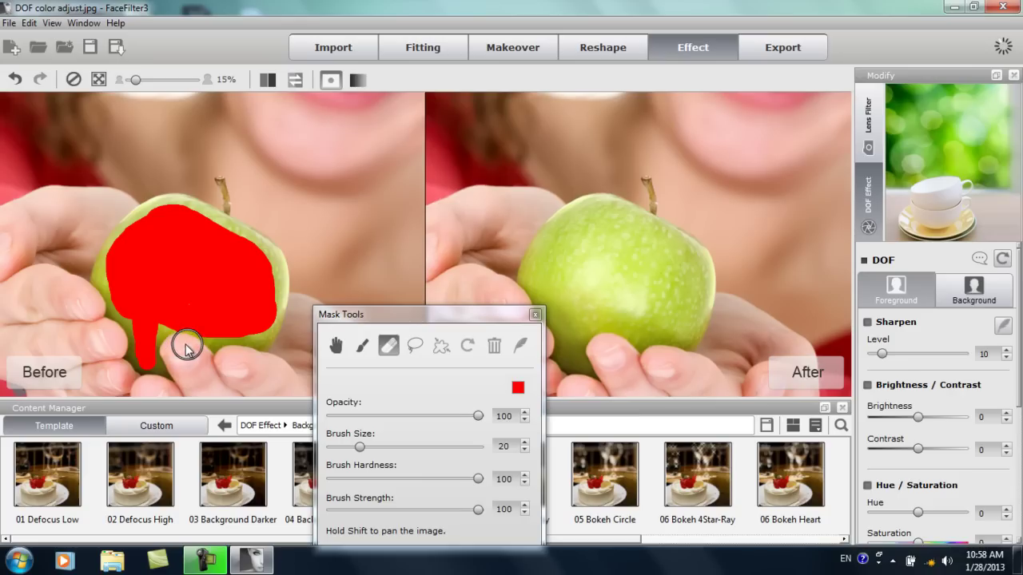
pyautogui.click(441, 348)
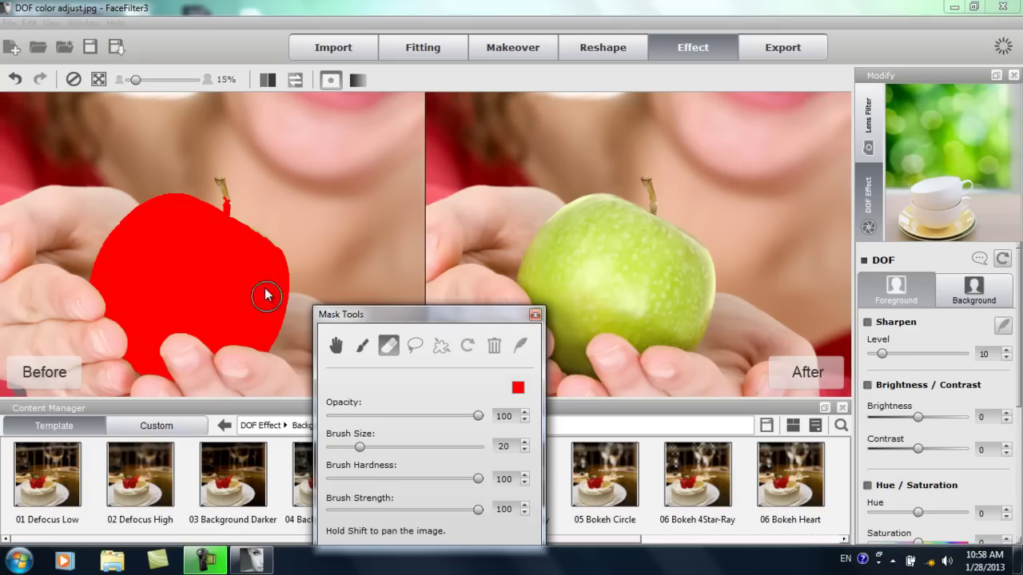
pyautogui.scroll(-2, 240, 267)
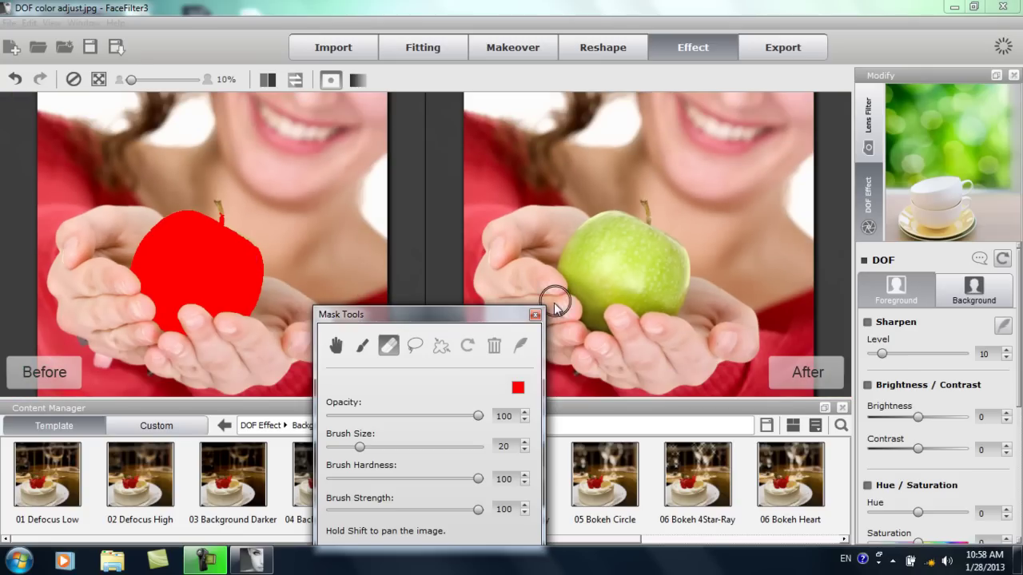
# Try the 02 Gray Window composite template, then apply 01 Highlight Subject (brightness/contrast 16)
pyautogui.click(535, 315)
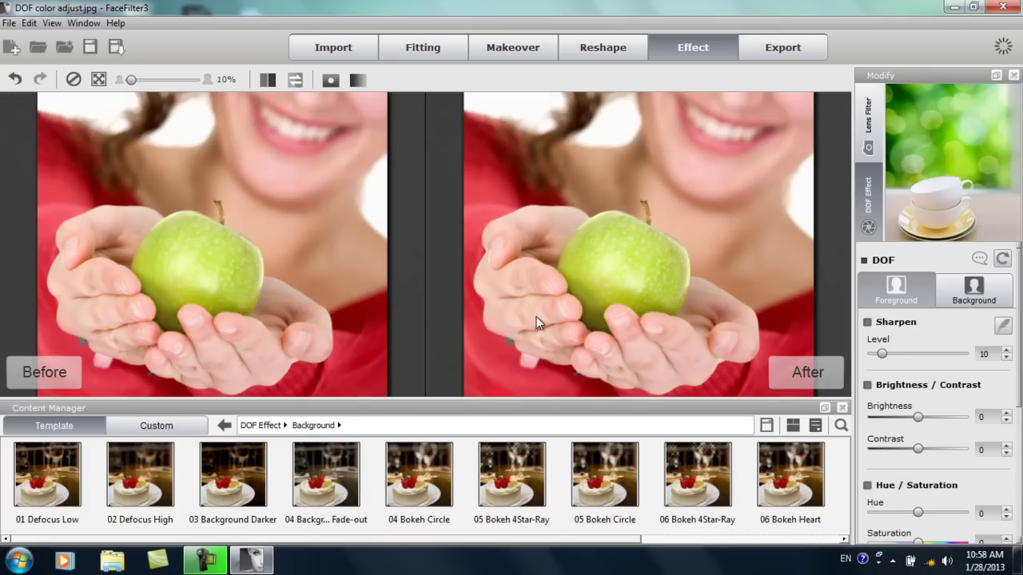
pyautogui.click(269, 428)
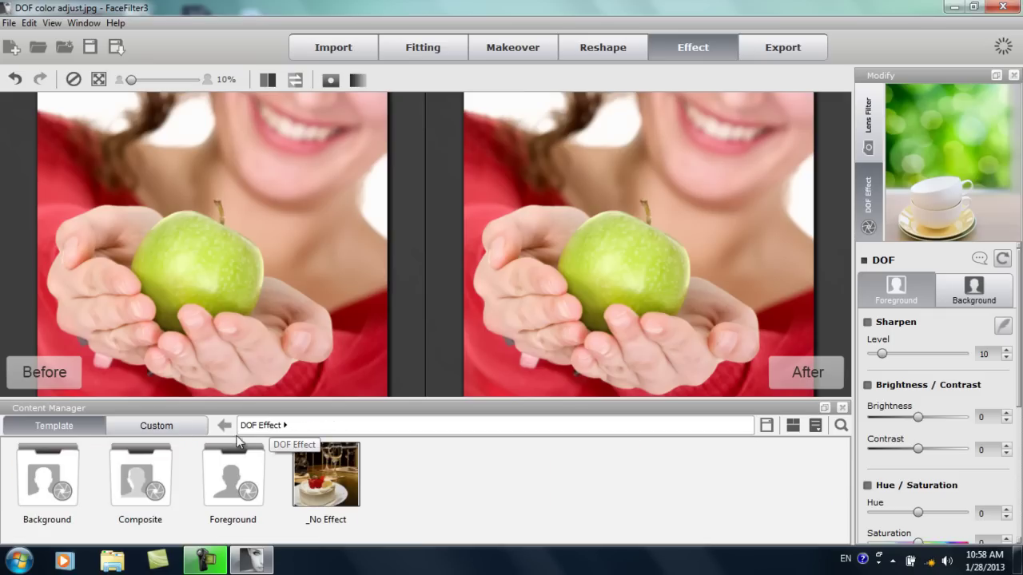
pyautogui.doubleClick(154, 469)
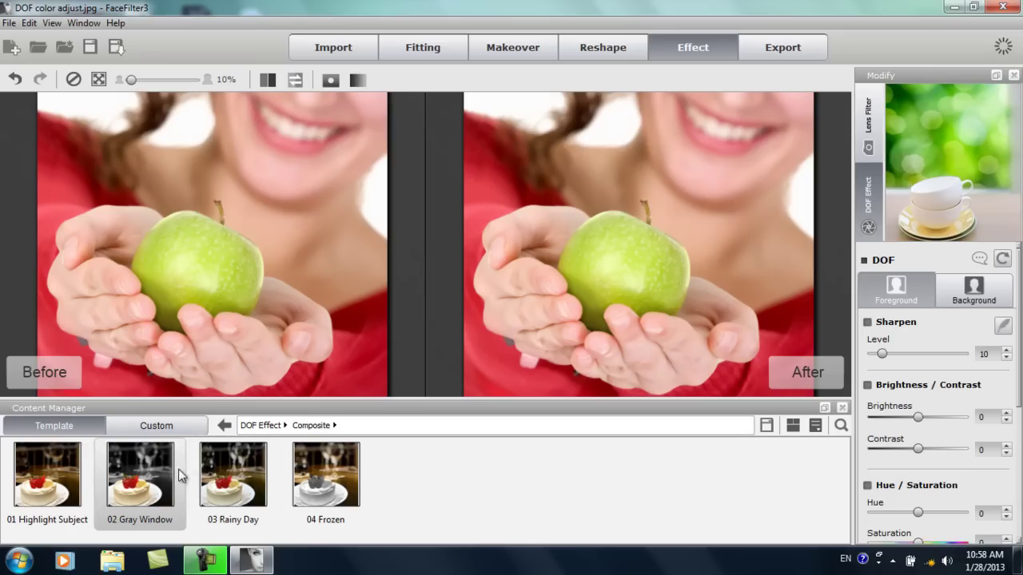
pyautogui.doubleClick(143, 477)
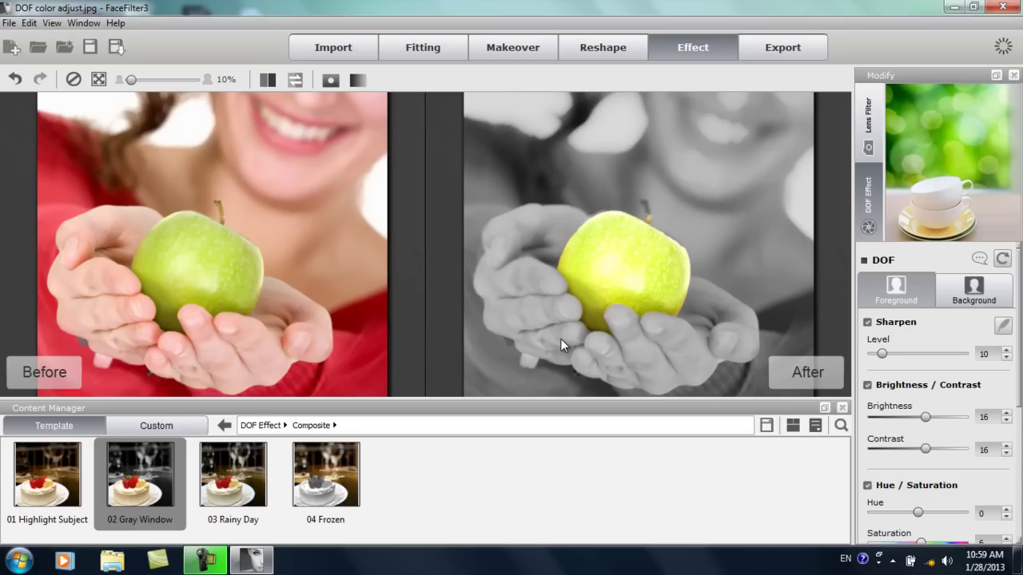
pyautogui.click(51, 465)
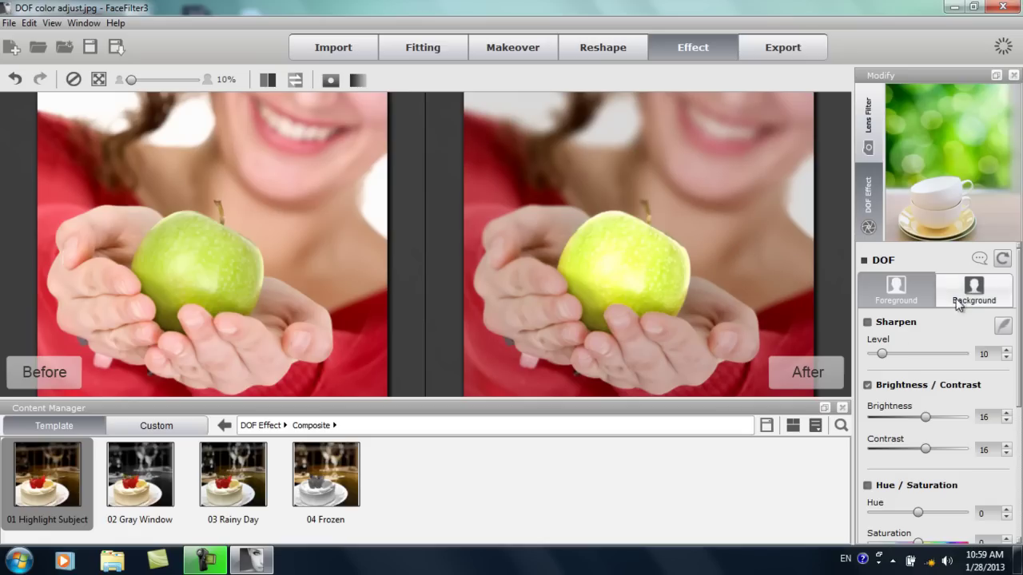
# Enable foreground Hue/Saturation at hue -56 and saturation 30 to turn the apple red
pyautogui.scroll(-5, 940, 361)
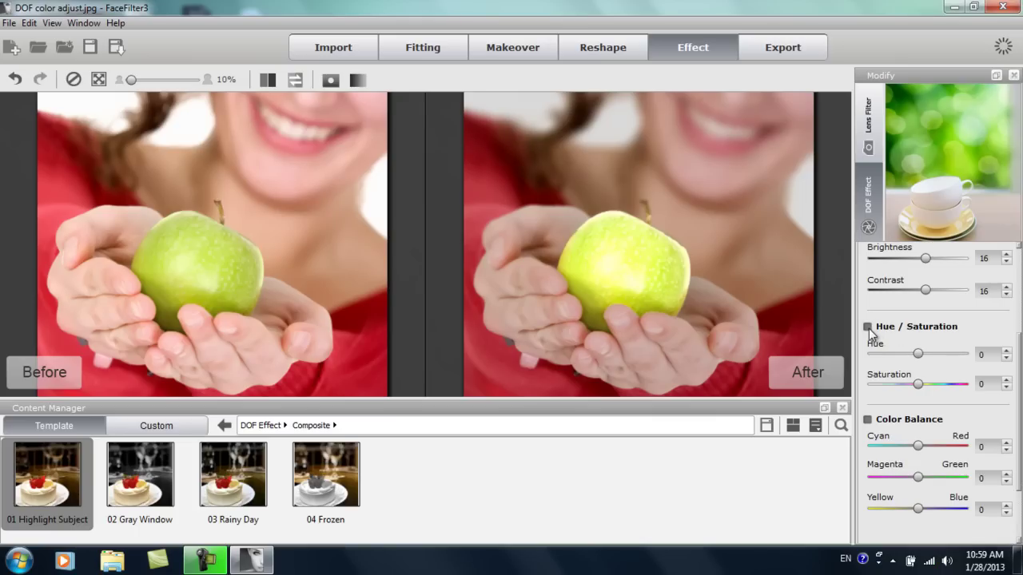
pyautogui.click(868, 327)
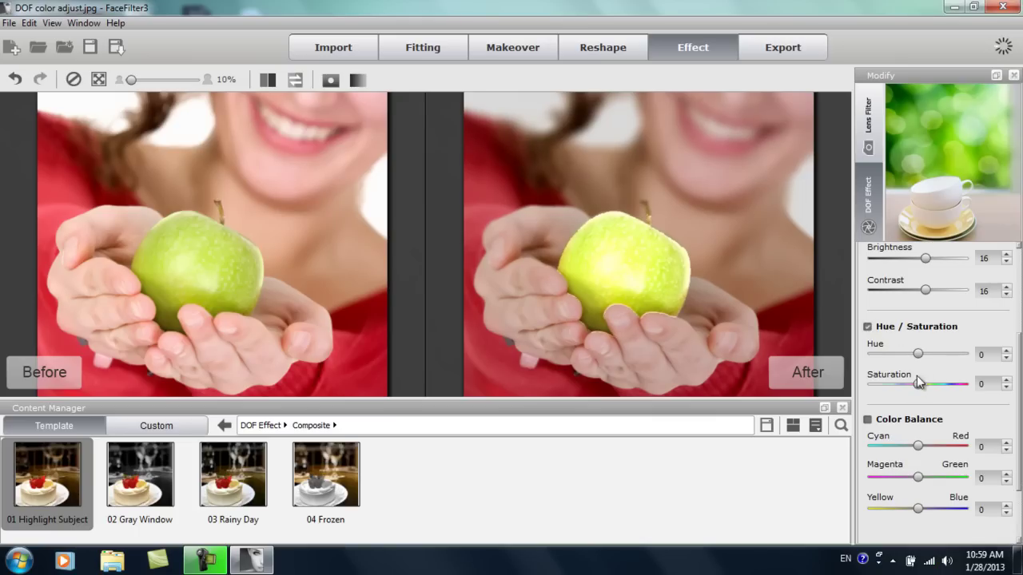
pyautogui.moveTo(918, 353); pyautogui.dragTo(933, 390)
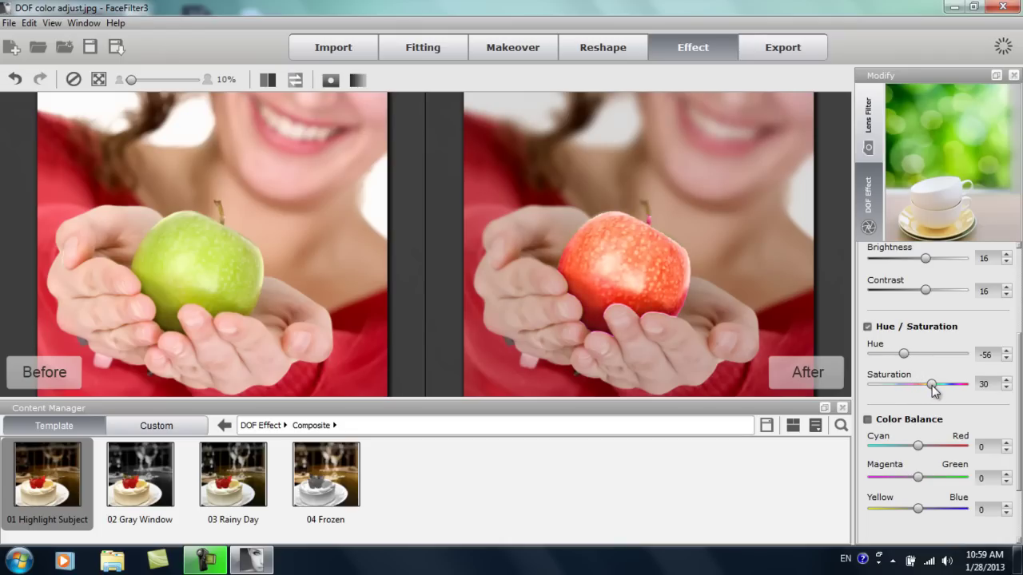